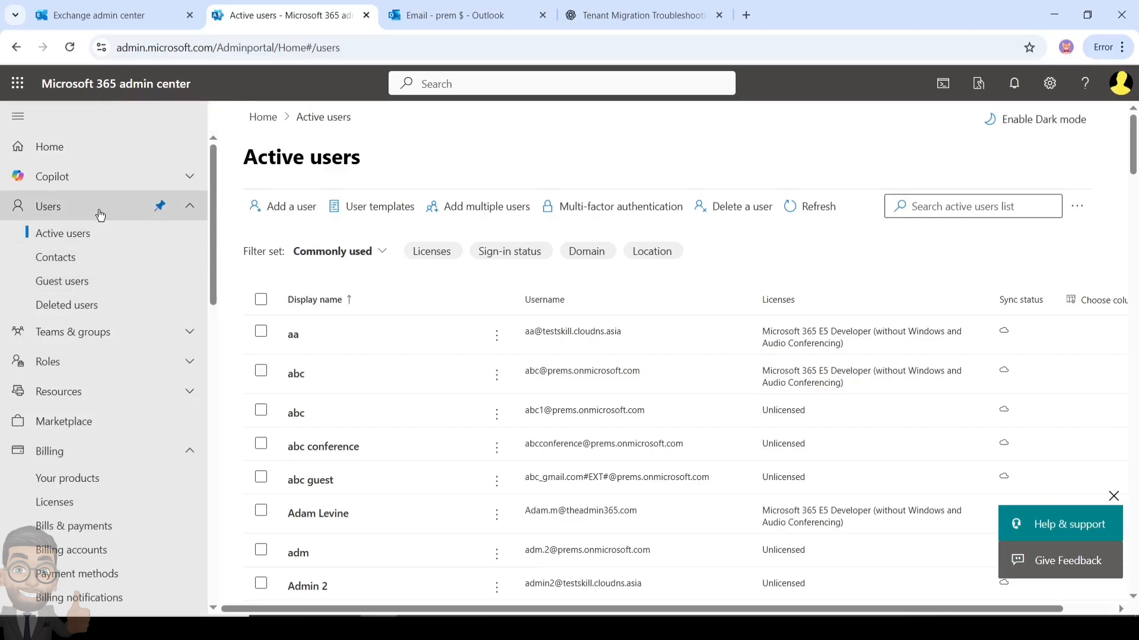
Show Active teams & groups filtered to the Security groups tab, listing 17 groups
left_click(89, 334)
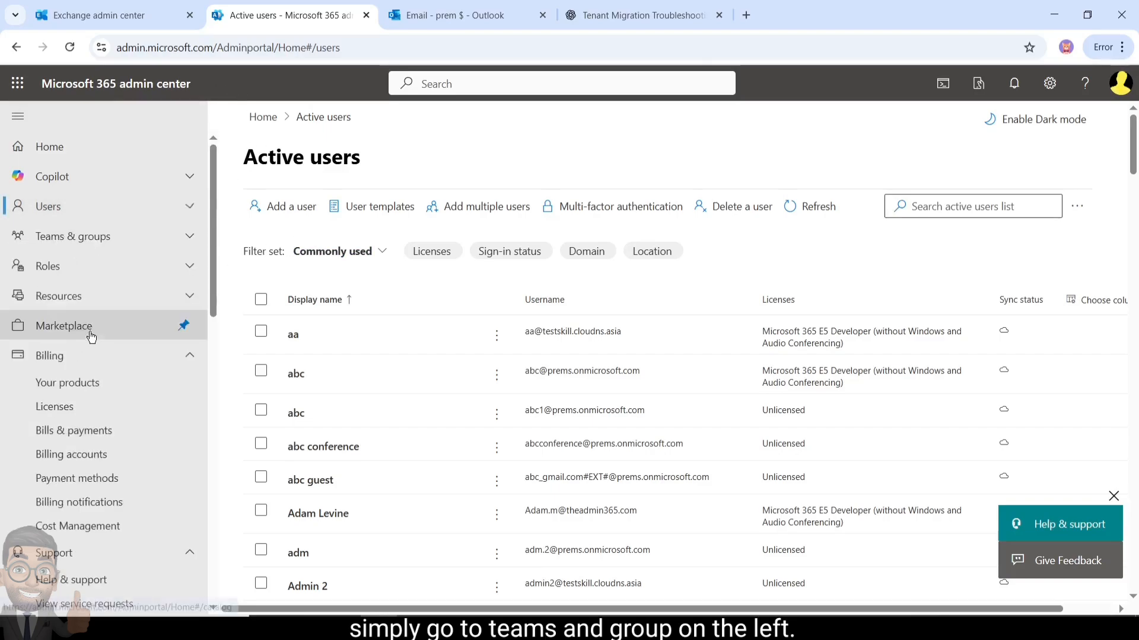
left_click(80, 237)
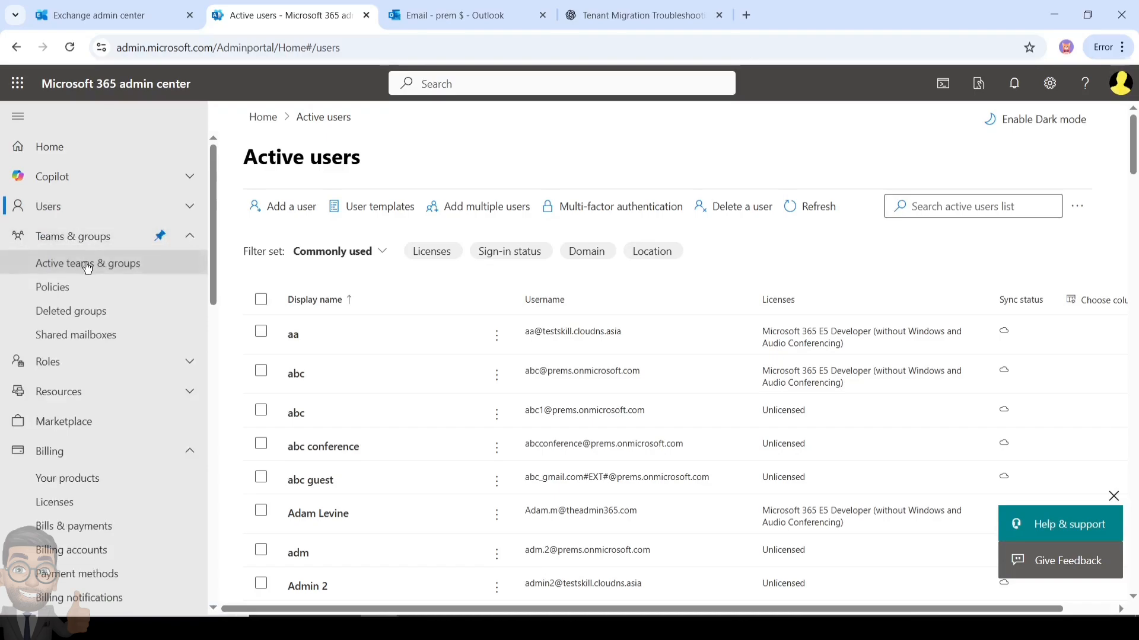
left_click(88, 267)
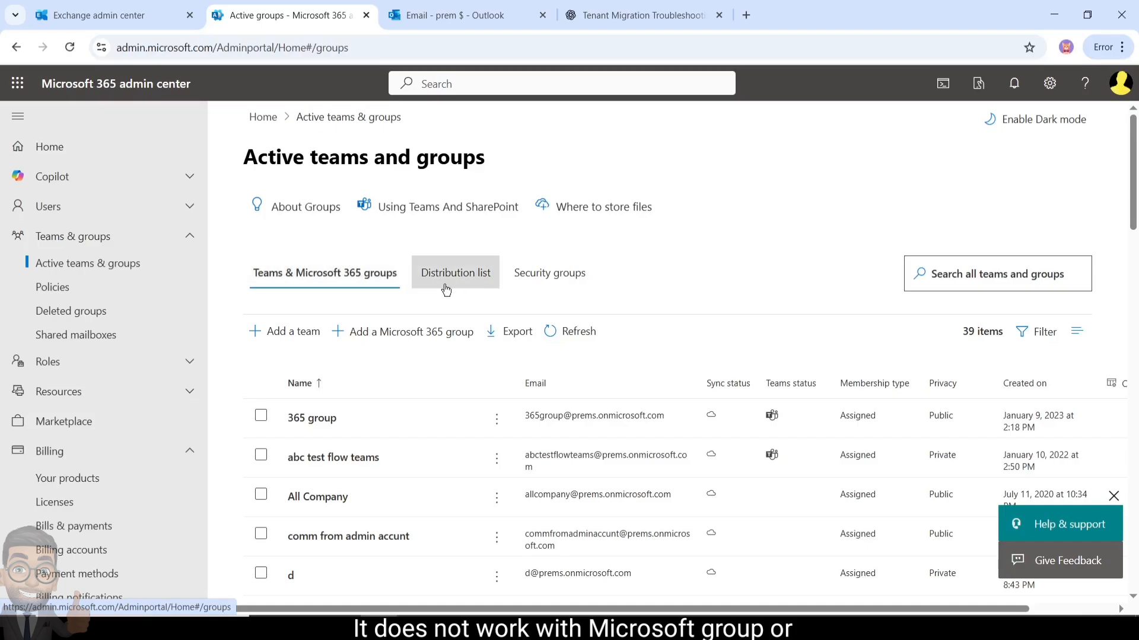
left_click(559, 287)
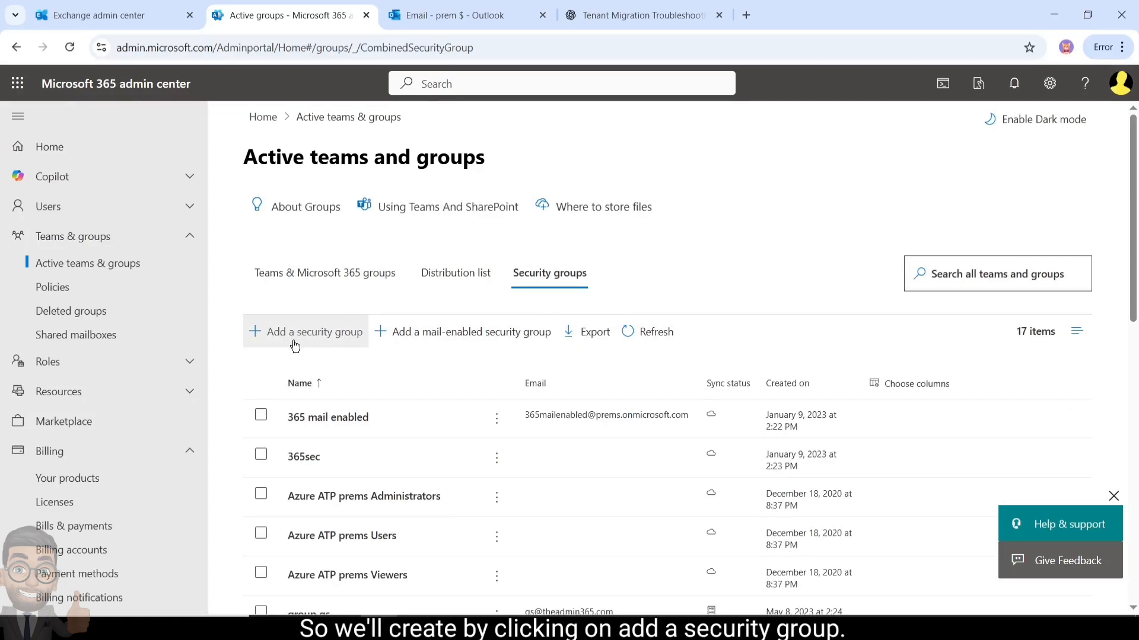
Start a new security group named License_E5 with a description beginning 'Members of this group'
left_click(318, 340)
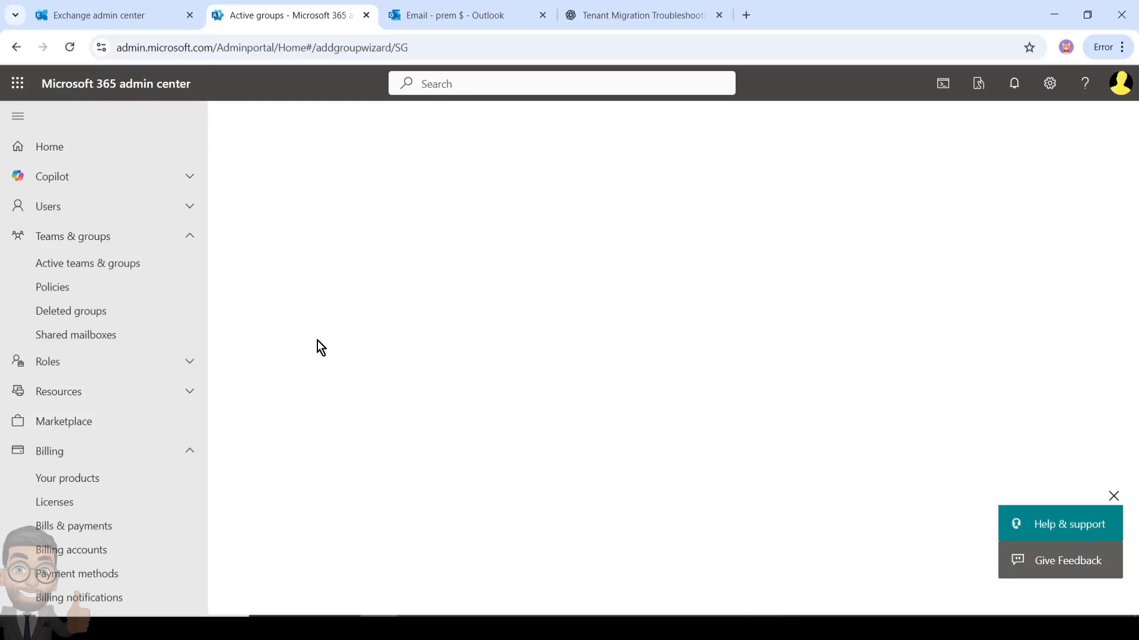
left_click(426, 326)
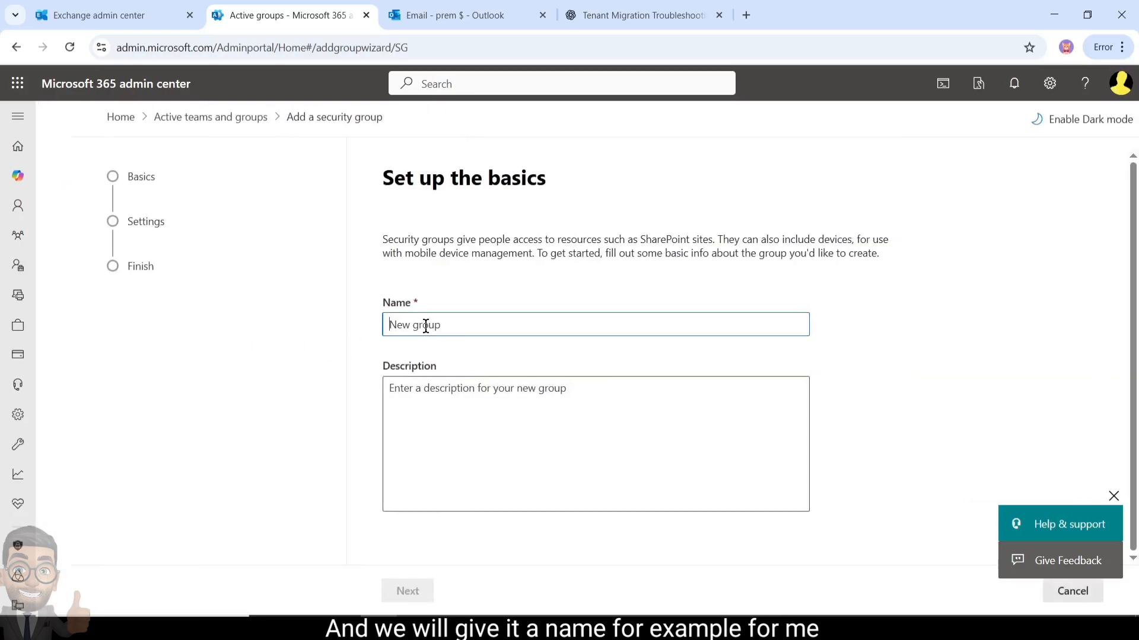
type("License_E")
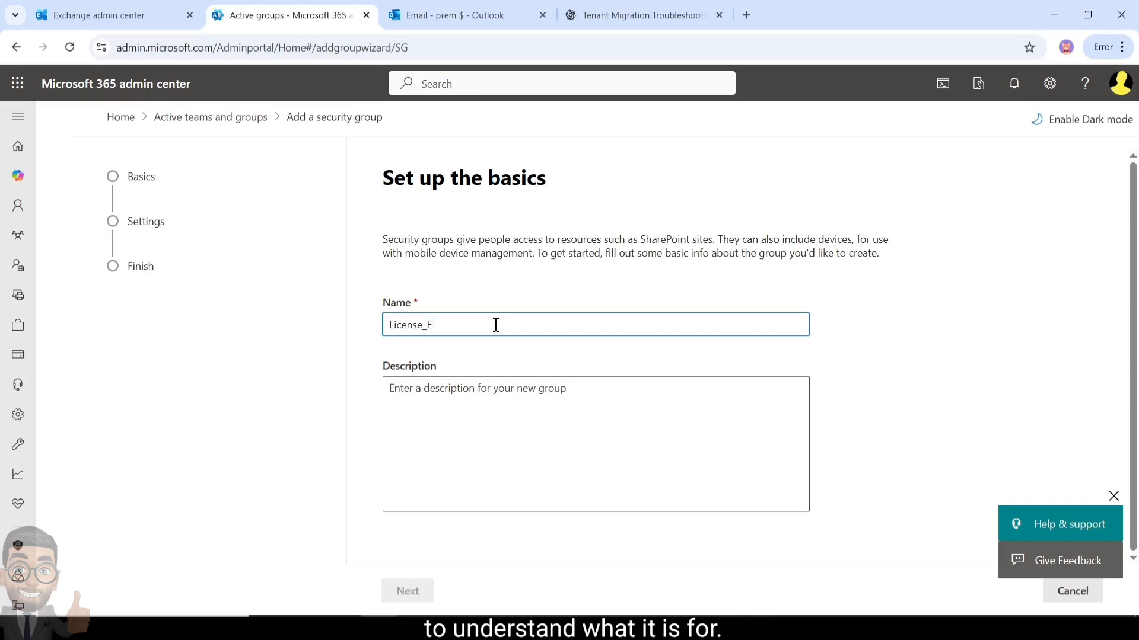
type("5")
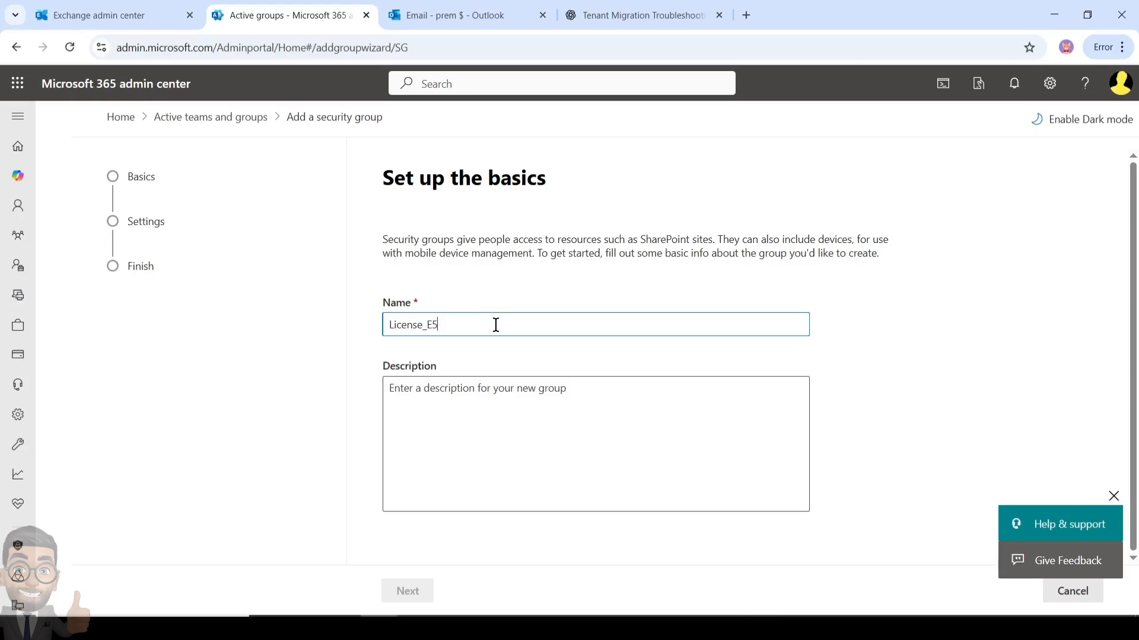
left_click(463, 413)
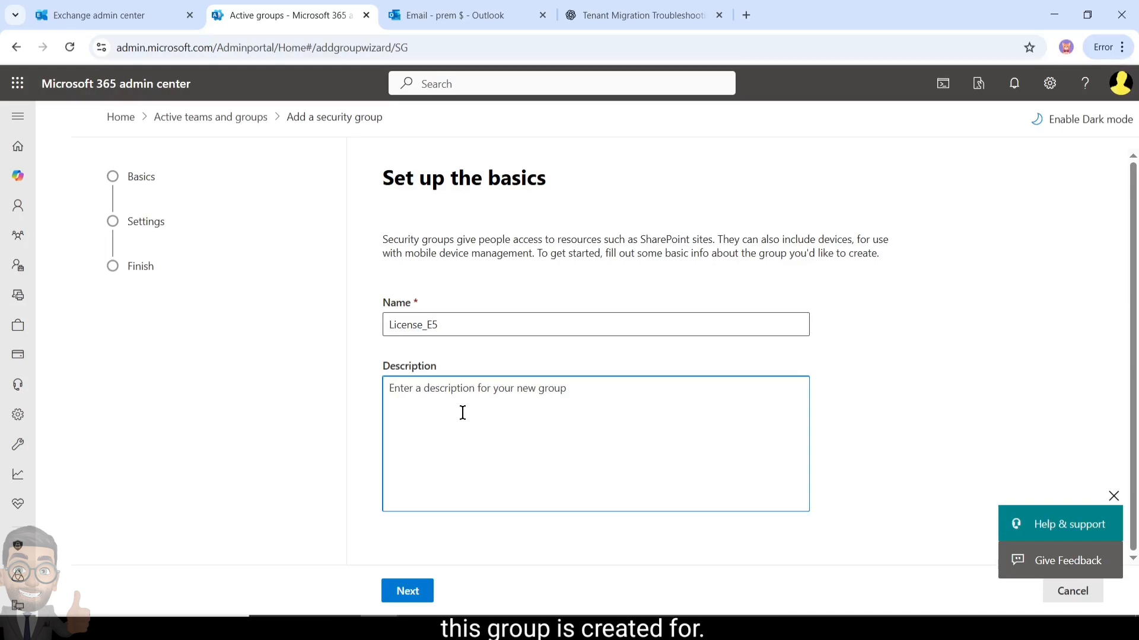
type("Members of this")
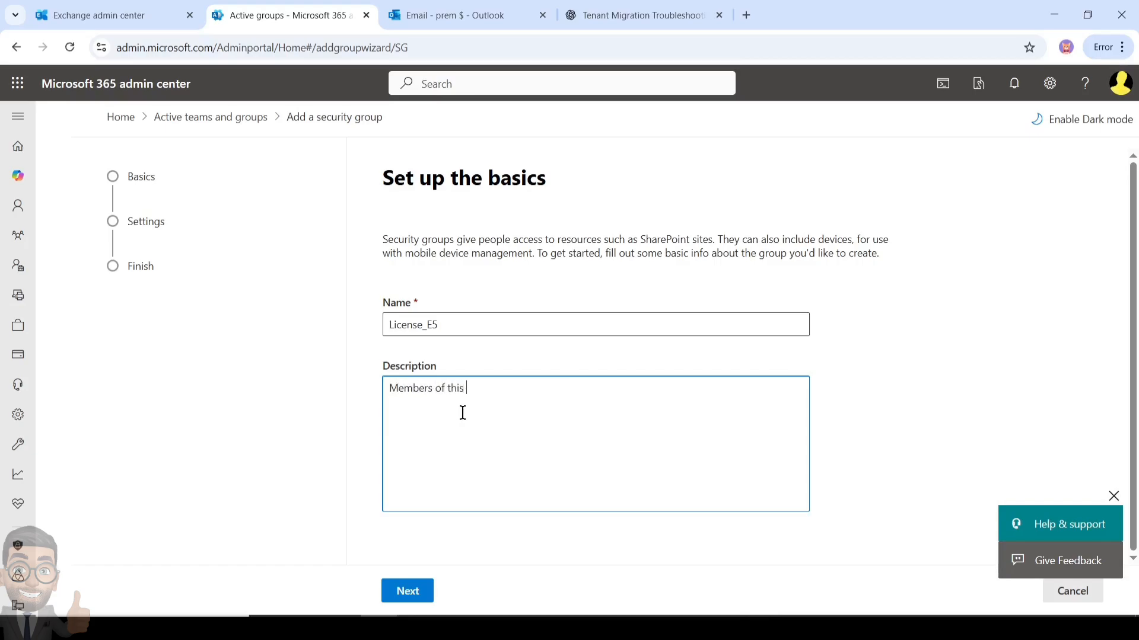
type(" groups gets E5 License assigned")
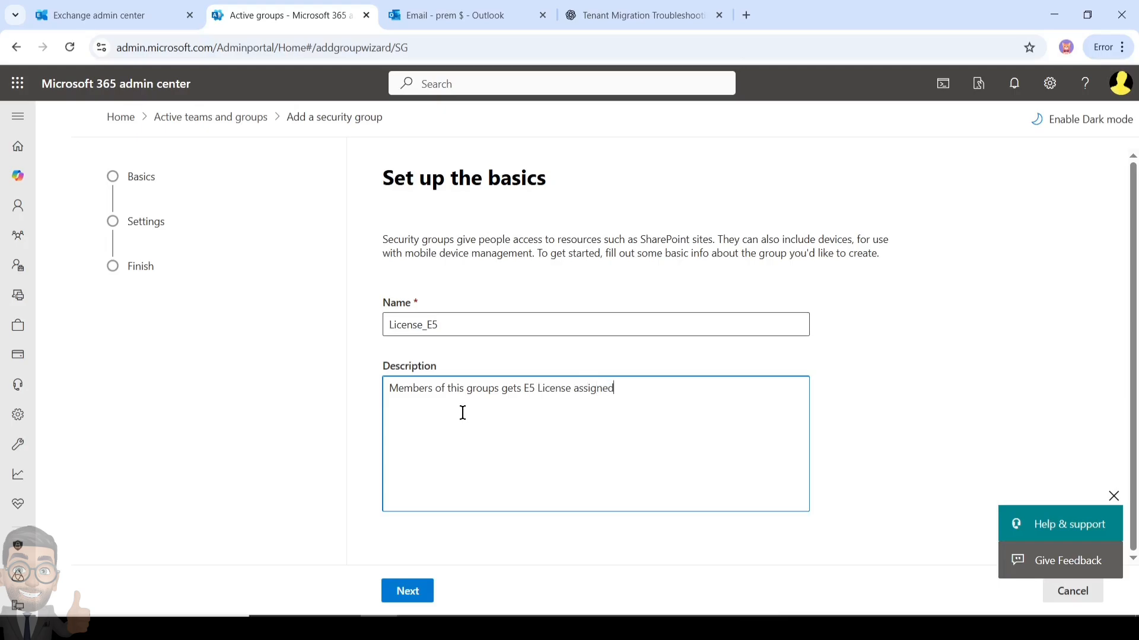
key("BackSpace")
key("BackSpace")
Finish the wizard with role assignment left off and create the License_E5 group
left_click(411, 594)
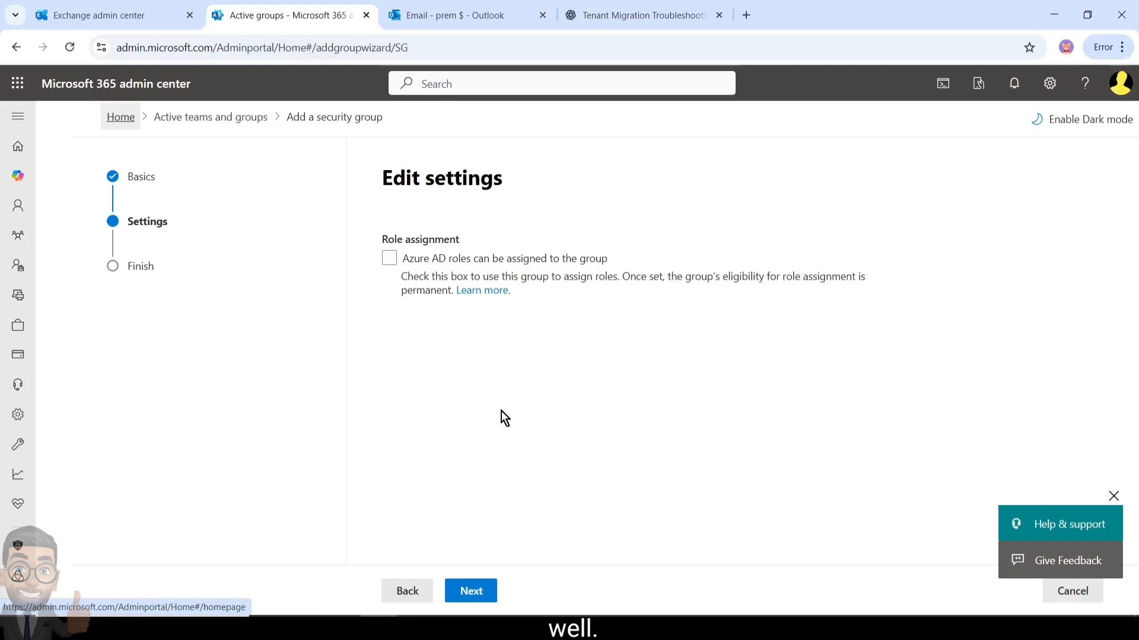
left_click(472, 591)
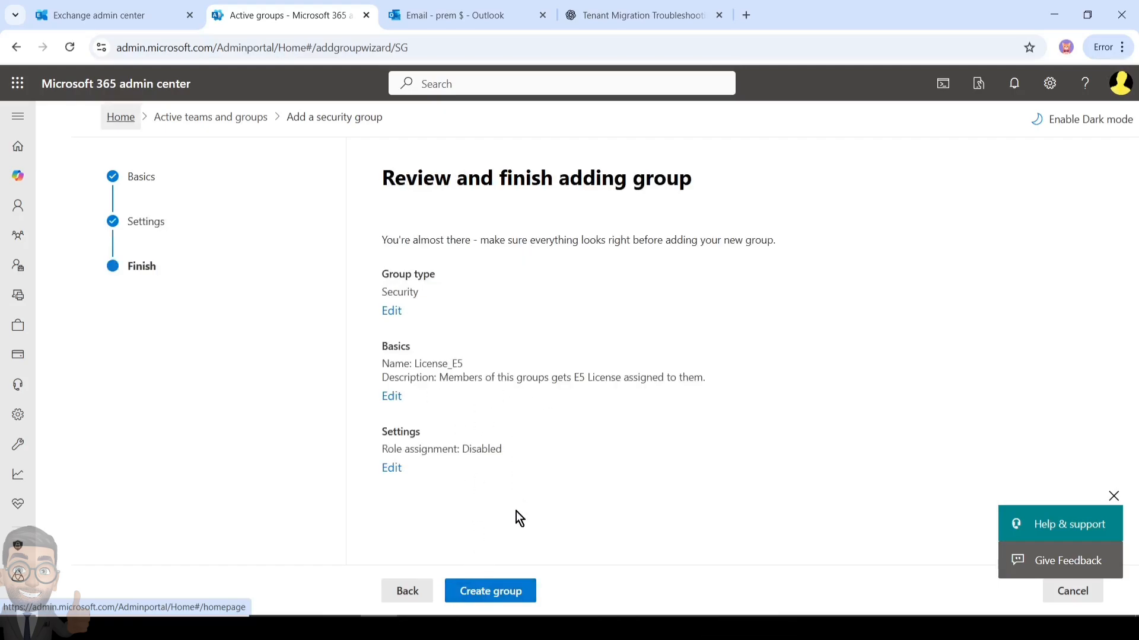
left_click(509, 601)
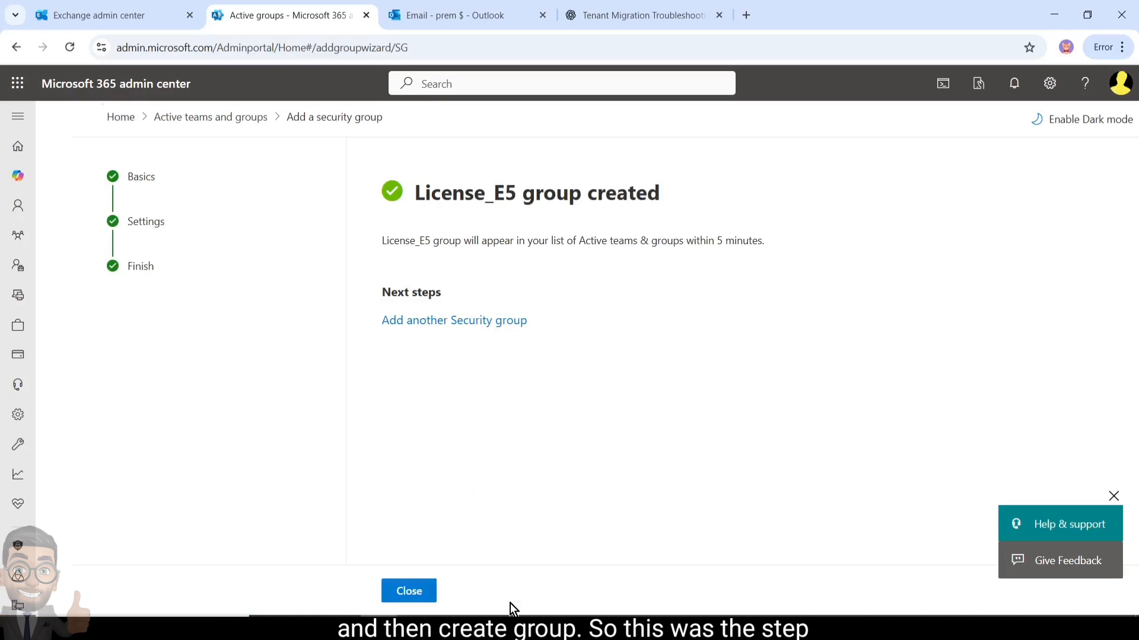
left_click(413, 596)
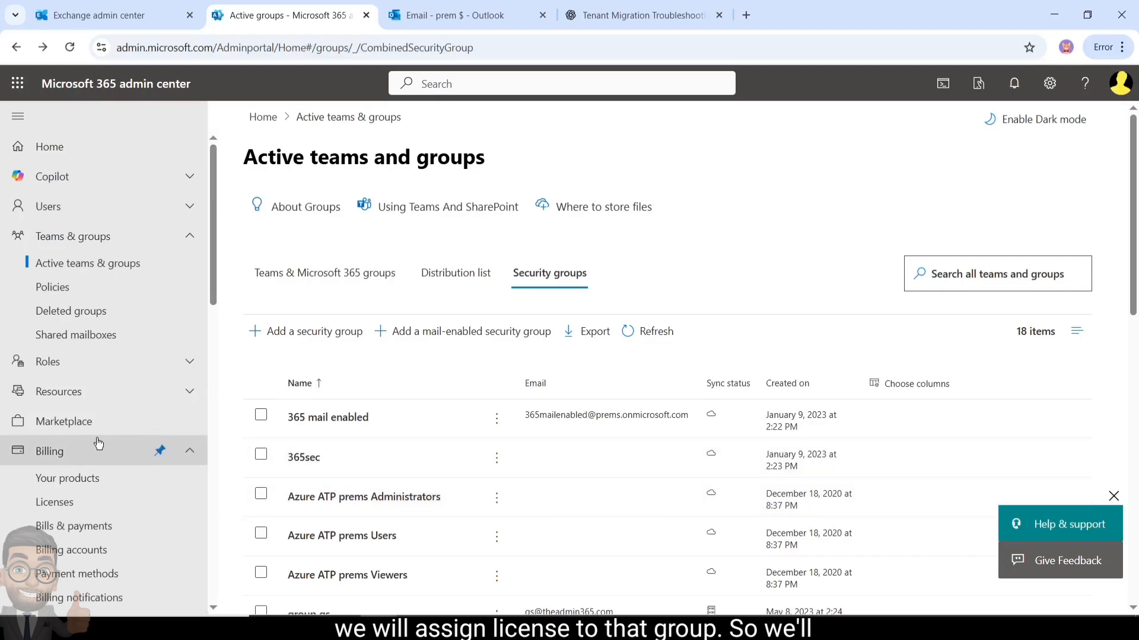
Show the Groups tab of the Microsoft 365 E5 Developer license under Billing > Licenses
scroll(86, 415, "down", 3)
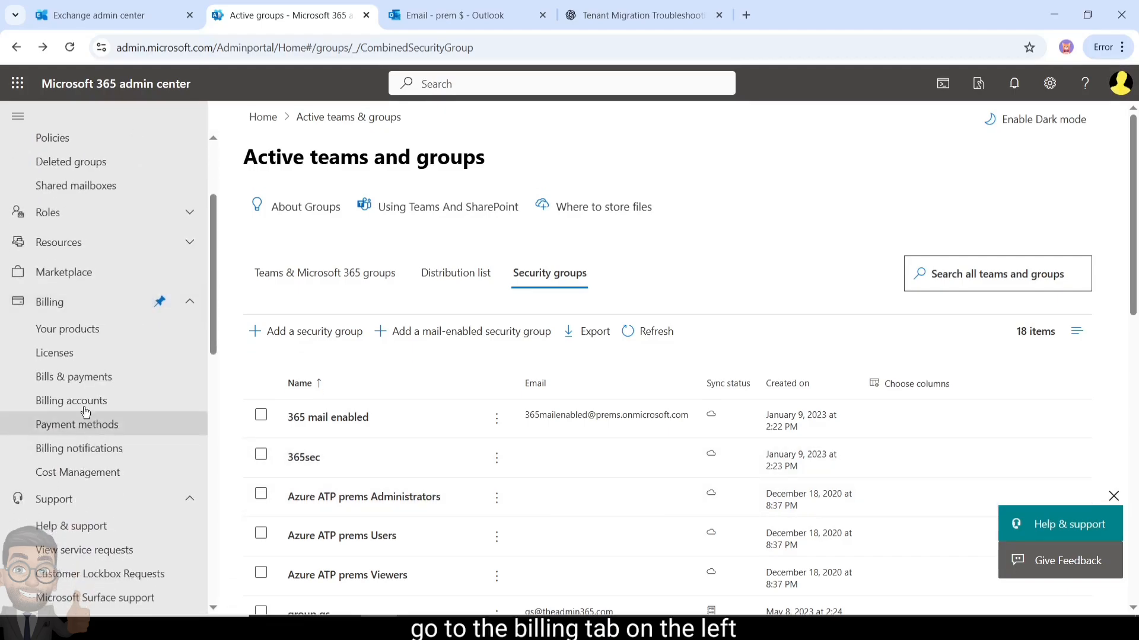
left_click(89, 304)
left_click(90, 310)
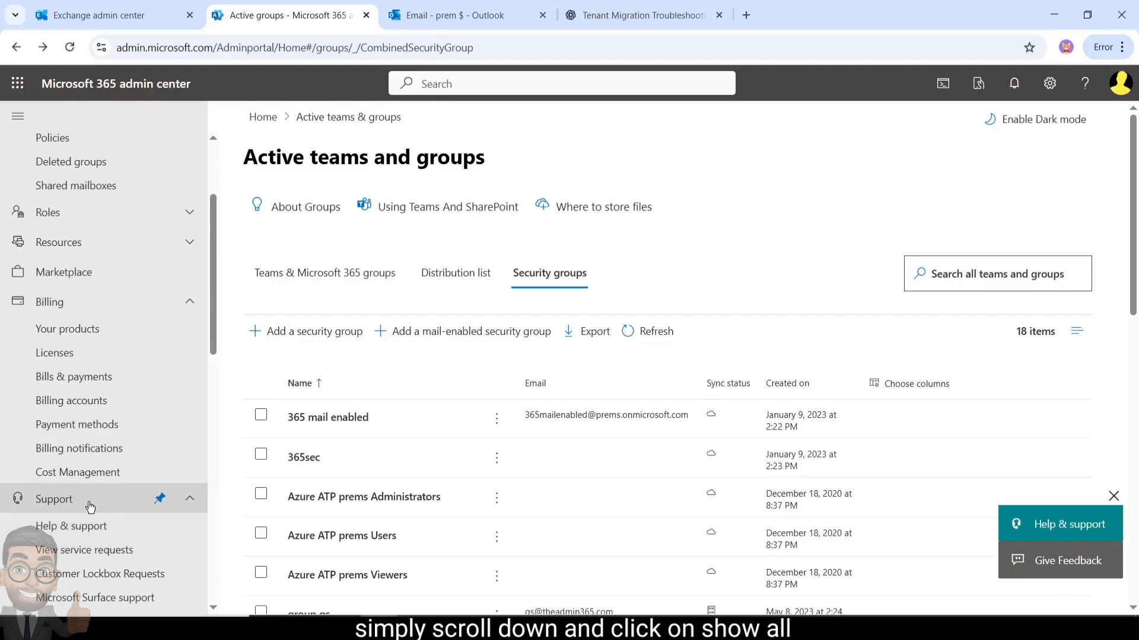
left_click(82, 363)
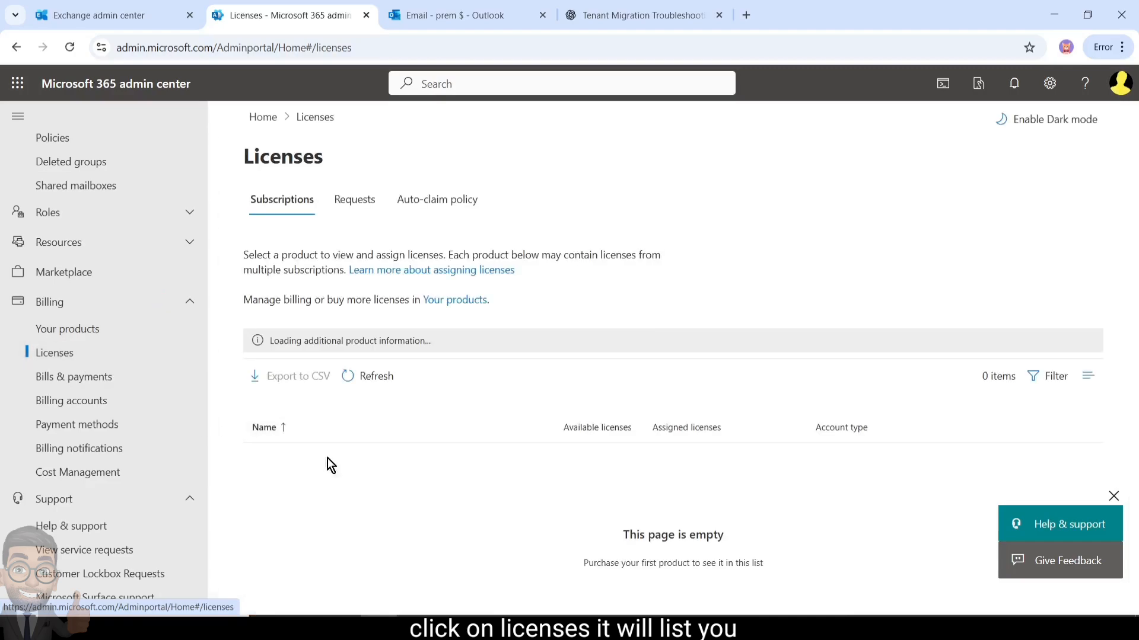
scroll(389, 471, "down", 3)
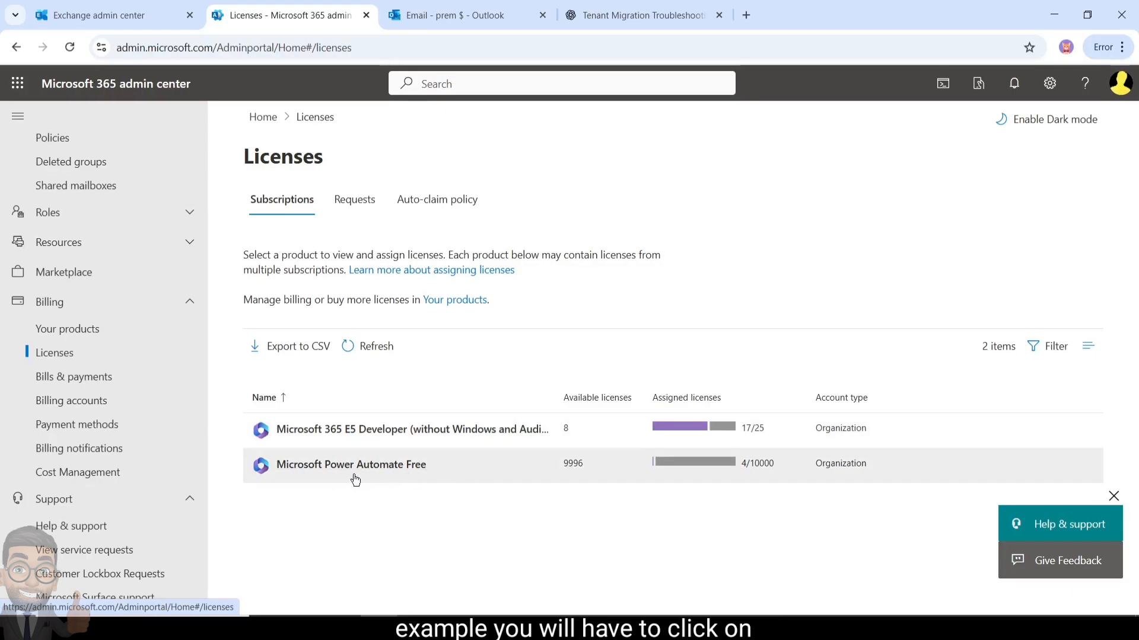
left_click(369, 433)
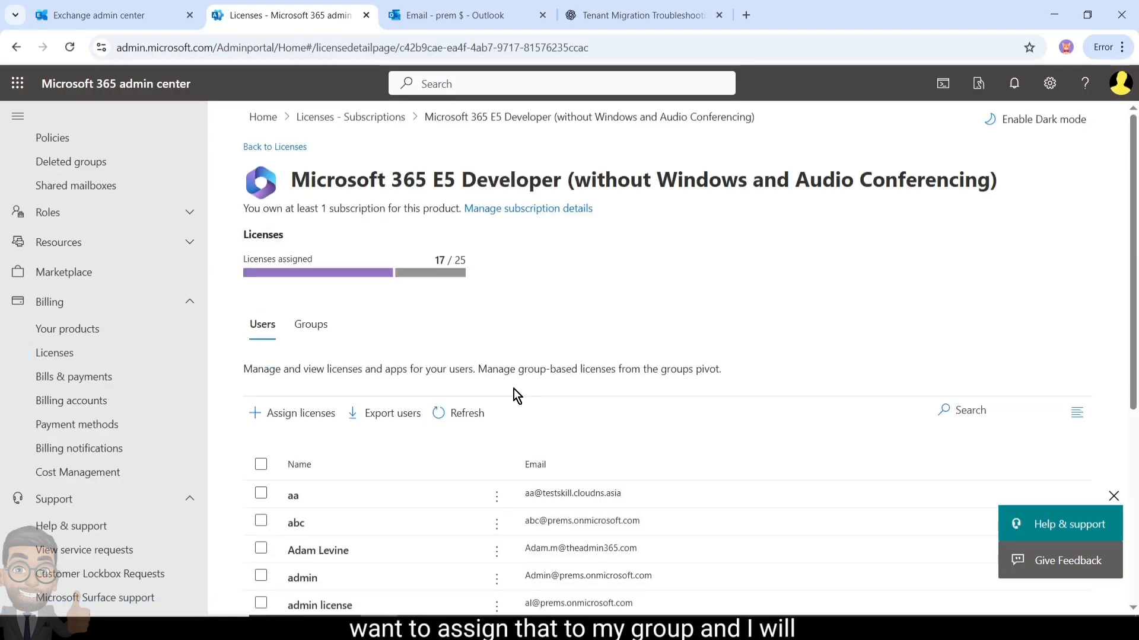
left_click(319, 338)
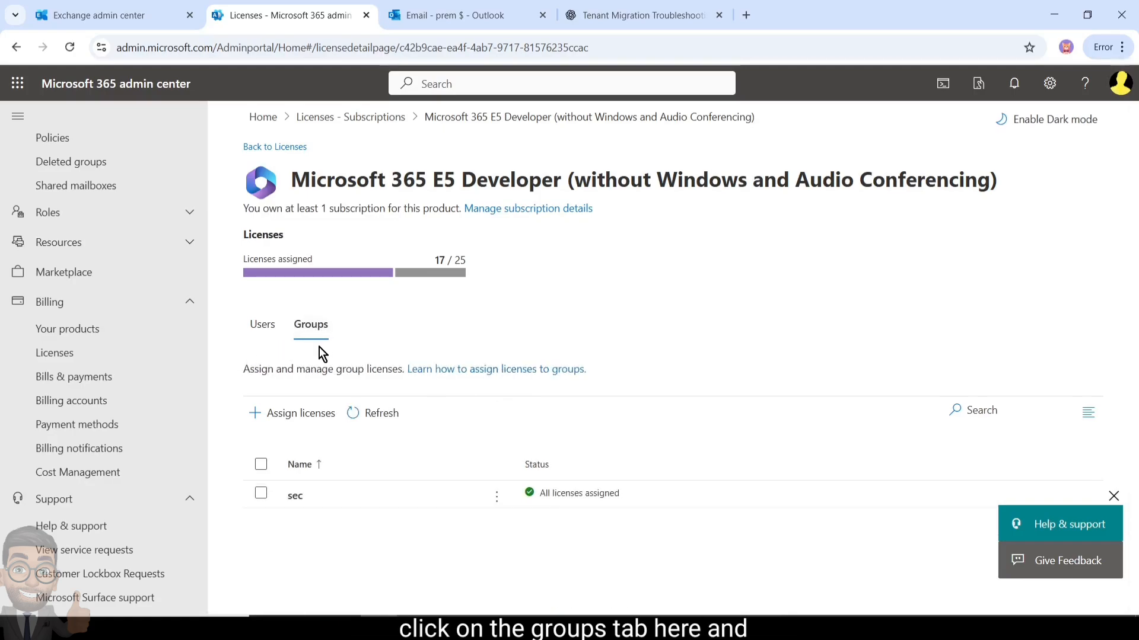
Choose the License_E5 group as the recipient of the E5 Developer license
left_click(298, 415)
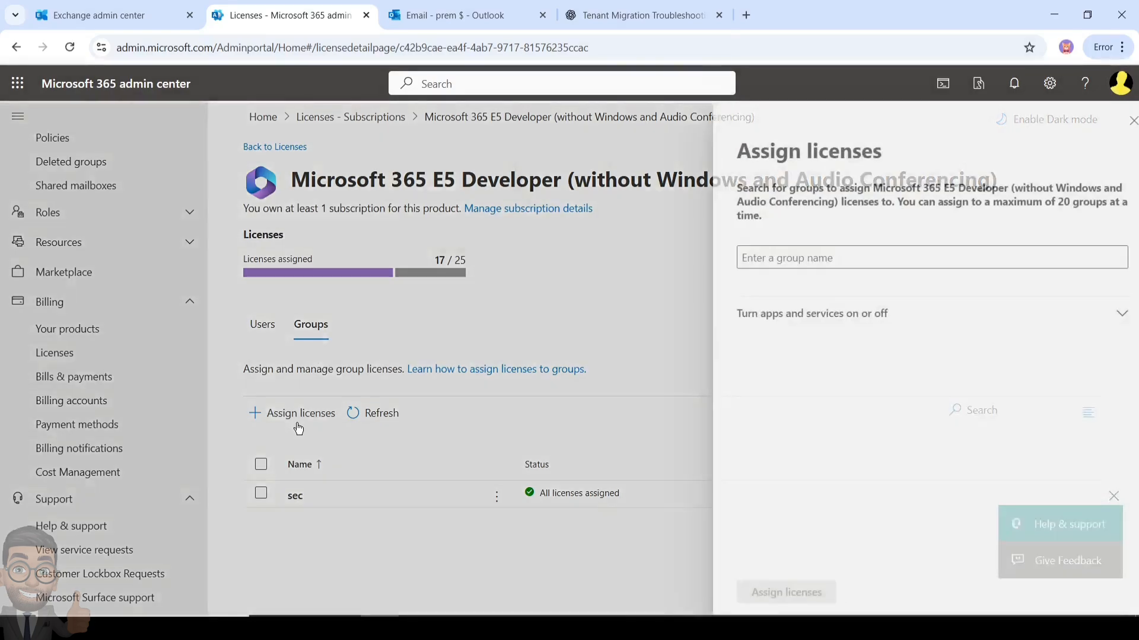
left_click(800, 259)
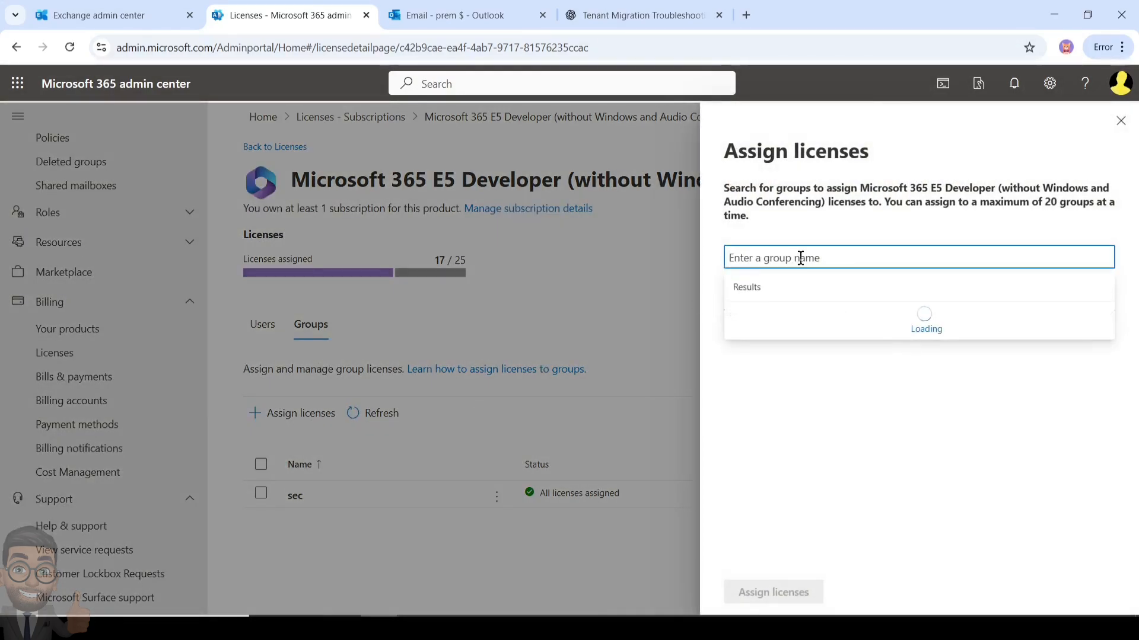
type("license")
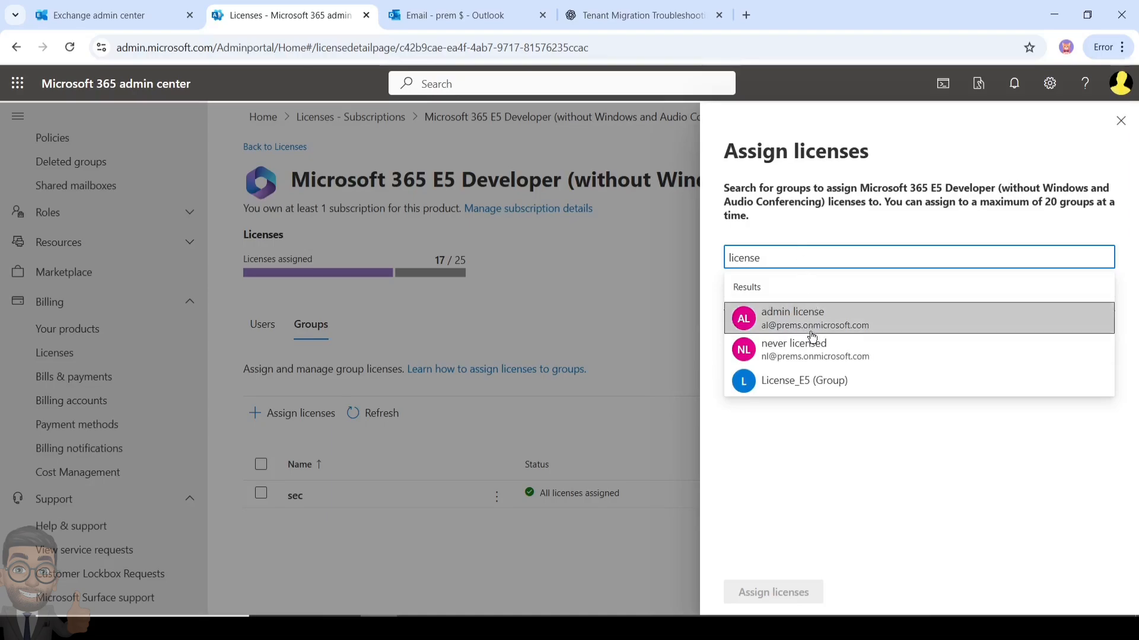
left_click(817, 387)
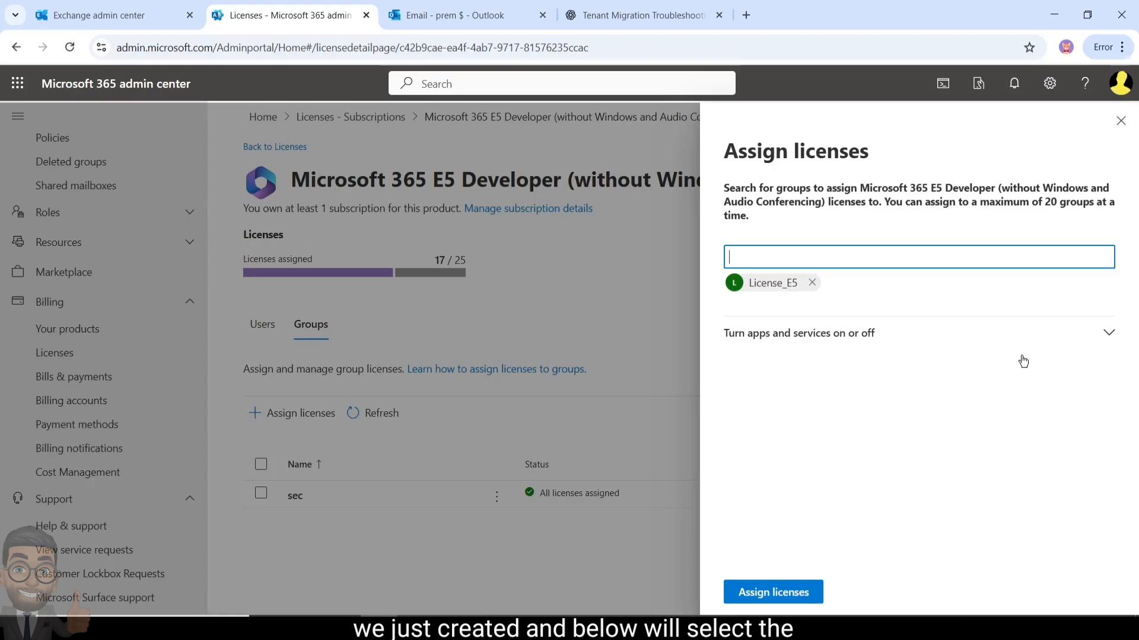
Expand the license's apps, keeping Defender, Audit Platform, Communication Compliance and Apps for Enterprise enabled
left_click(1095, 334)
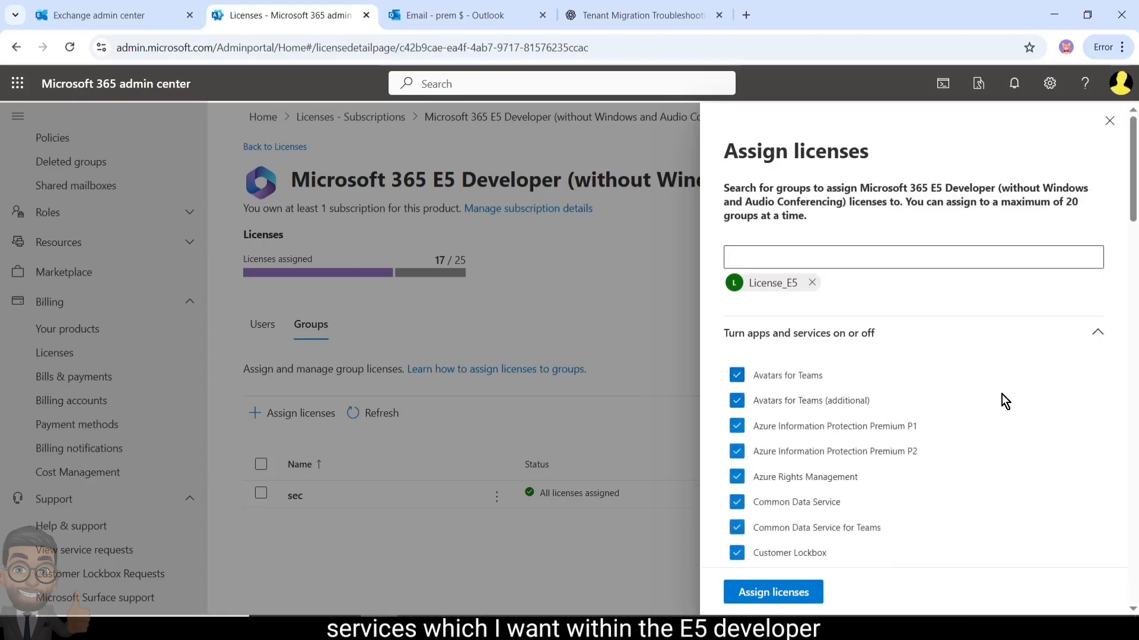
scroll(996, 415, "down", 4)
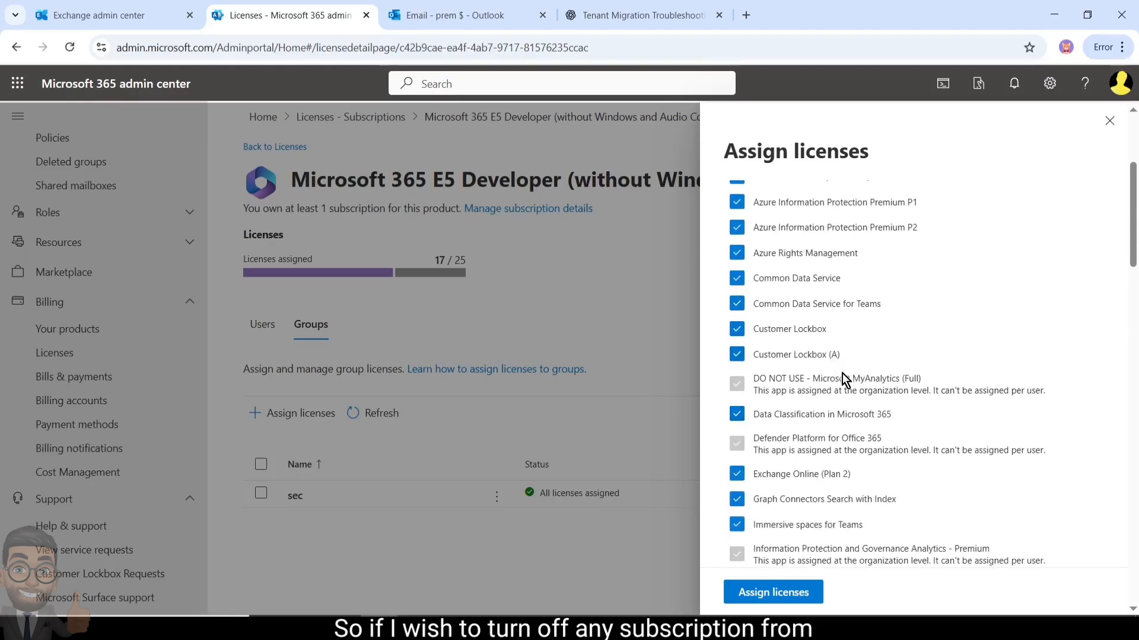
scroll(840, 377, "down", 3)
scroll(792, 379, "down", 4)
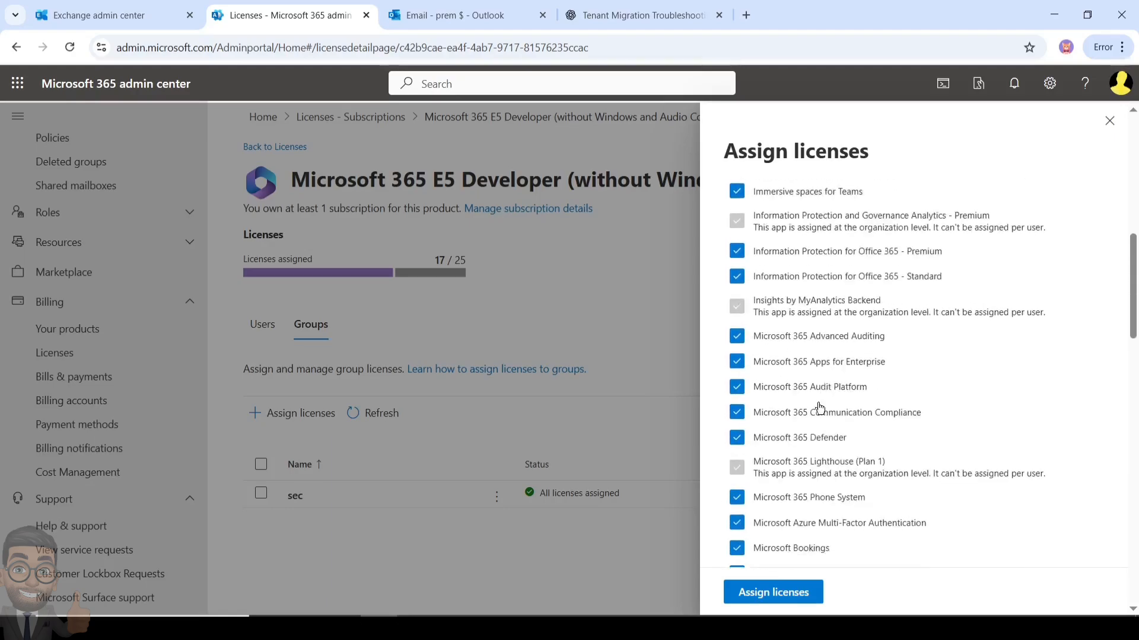
left_click(737, 399)
left_click(737, 372)
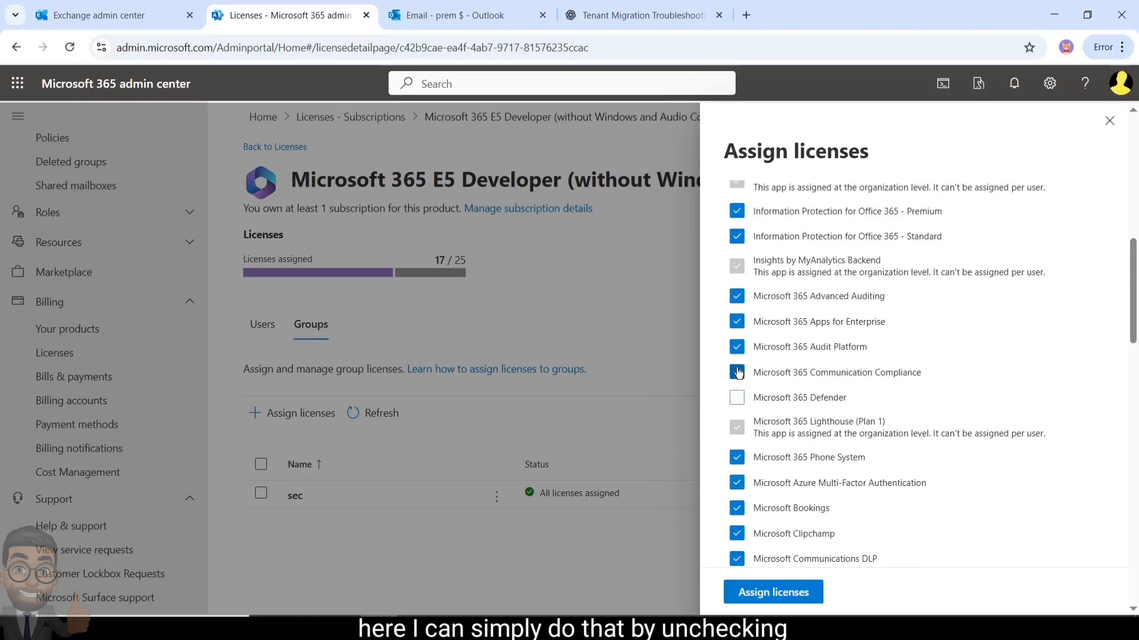
left_click(737, 347)
left_click(737, 321)
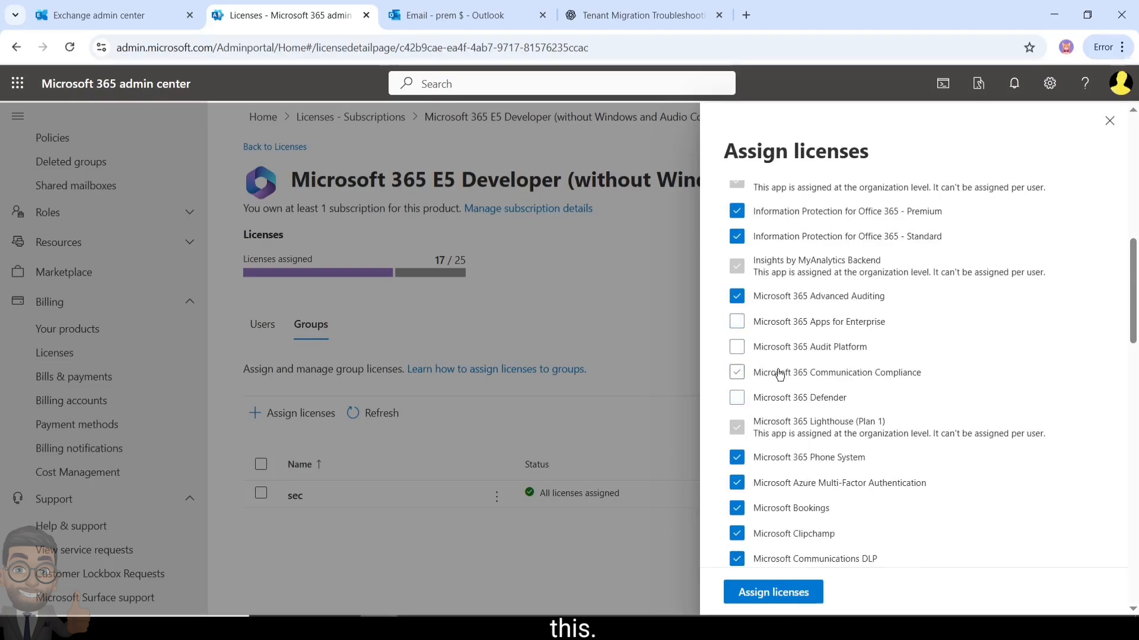
scroll(782, 380, "down", 5)
scroll(789, 396, "down", 2)
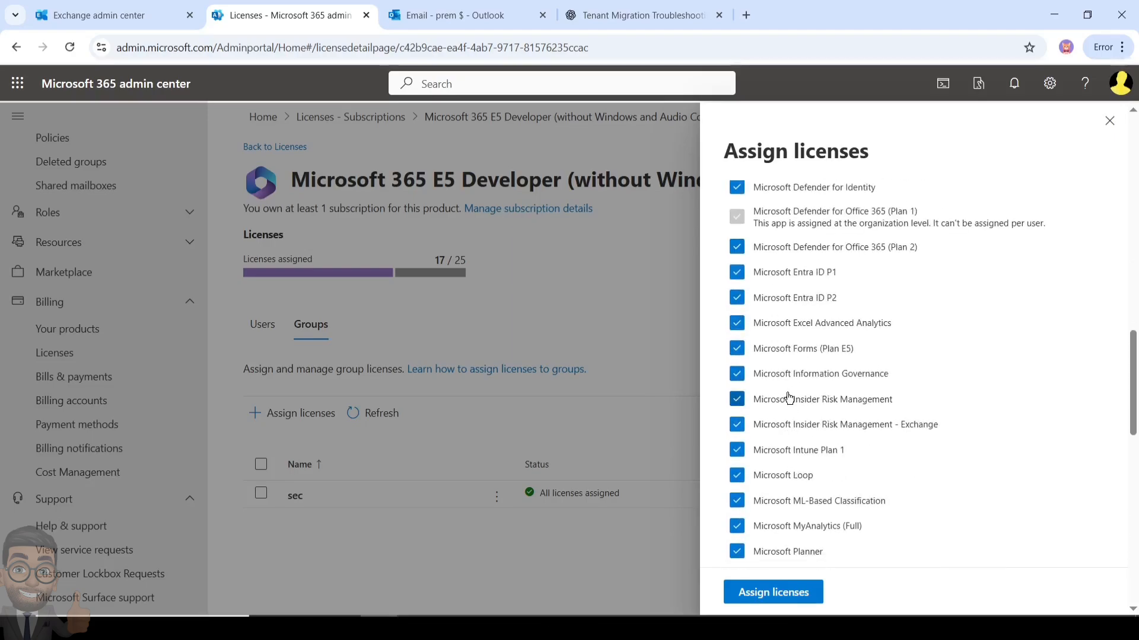
scroll(789, 397, "up", 5)
left_click(738, 323)
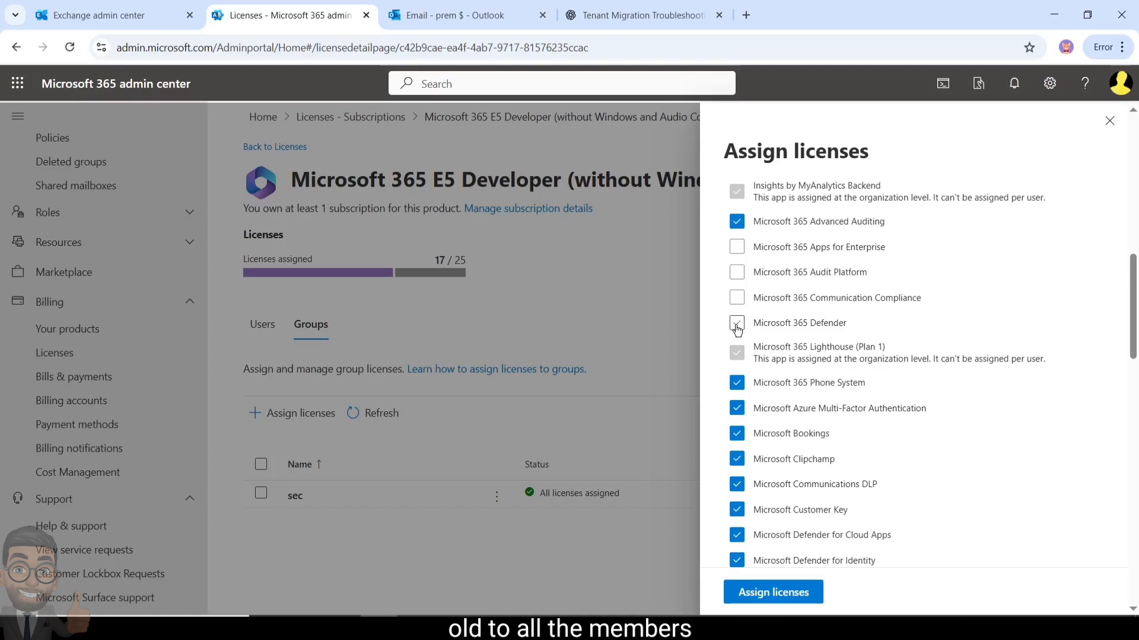
left_click(737, 297)
left_click(737, 273)
left_click(737, 273)
left_click(737, 248)
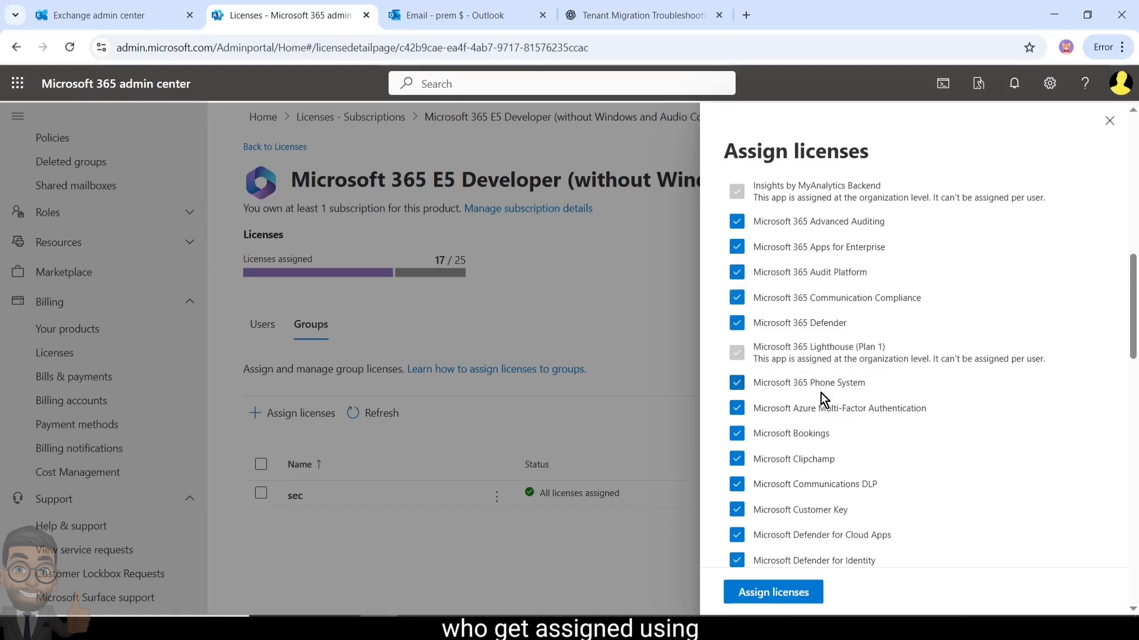
Turn off the RETIRED Places Core, Communications Compliance and Copilot services, then assign the licenses
scroll(822, 399, "down", 5)
scroll(822, 398, "down", 12)
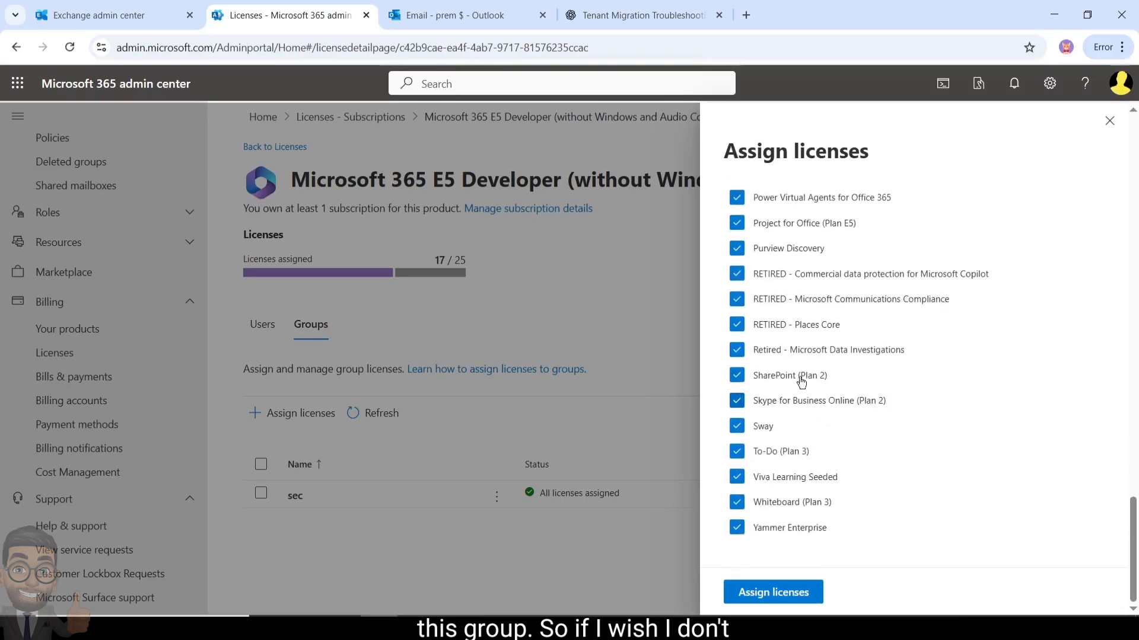
left_click(737, 324)
left_click(737, 299)
left_click(737, 274)
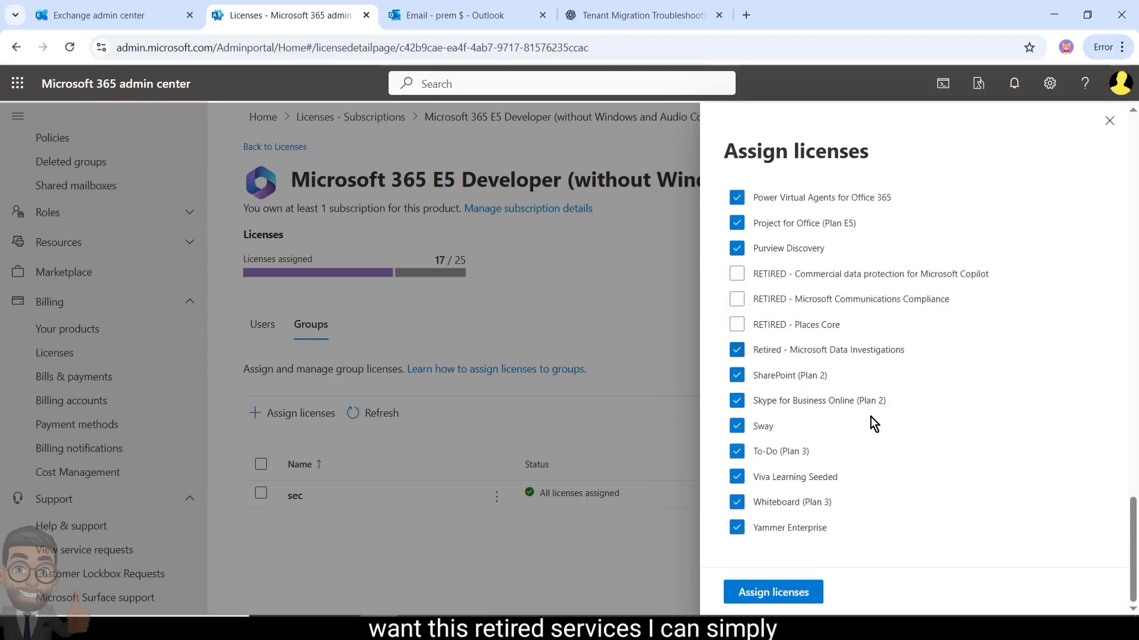
left_click(779, 593)
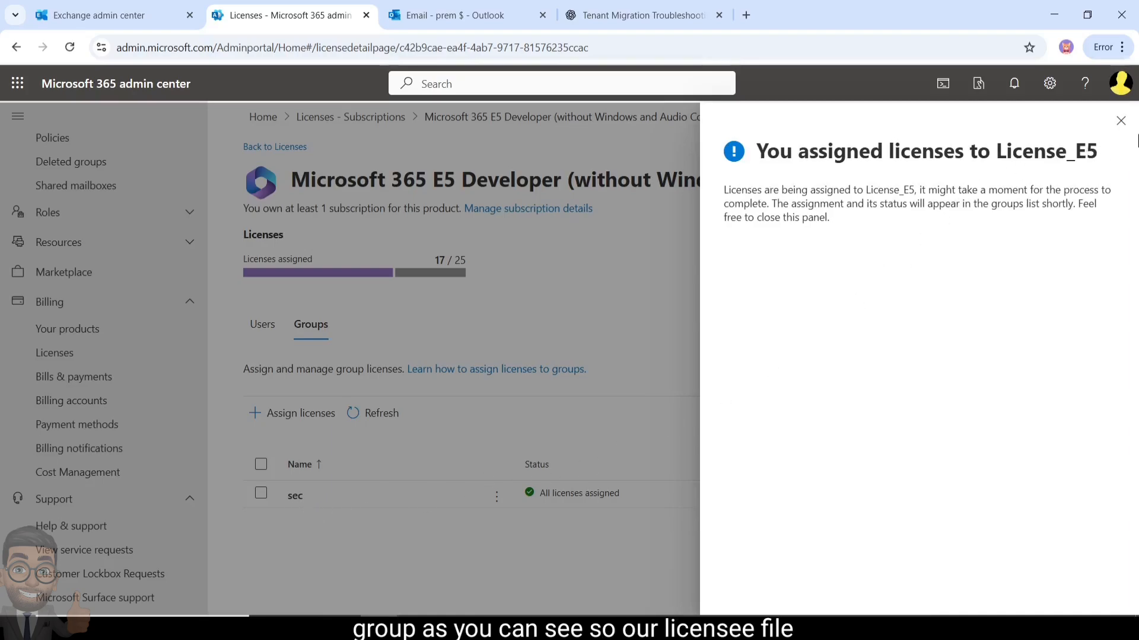
Close the confirmation and refresh until License_E5 shows All licenses assigned
left_click(1120, 122)
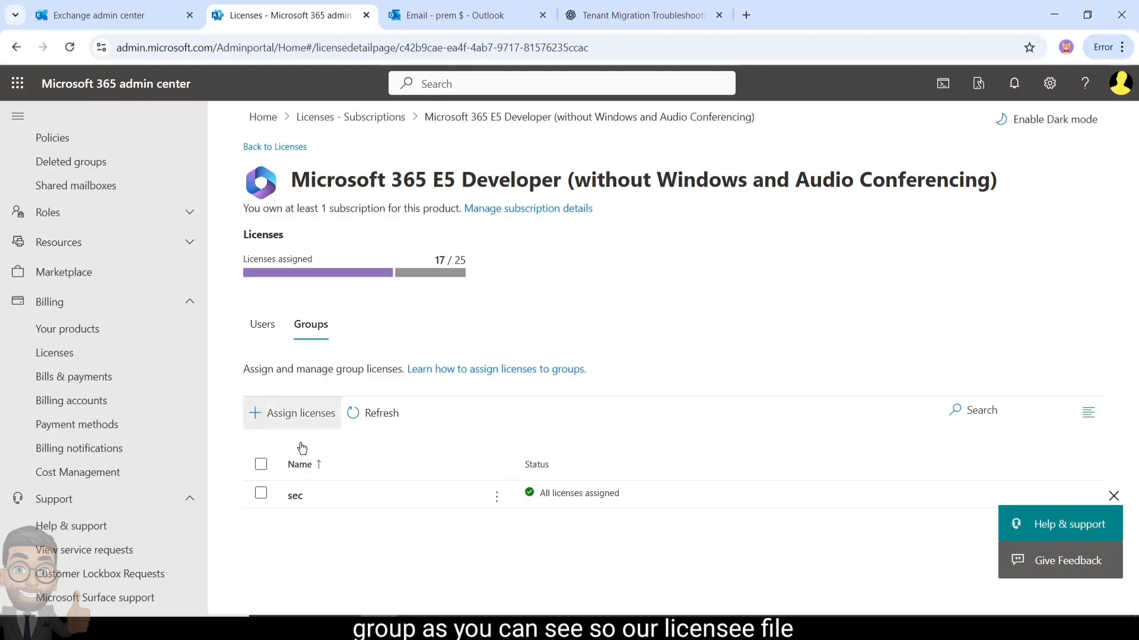
left_click(382, 423)
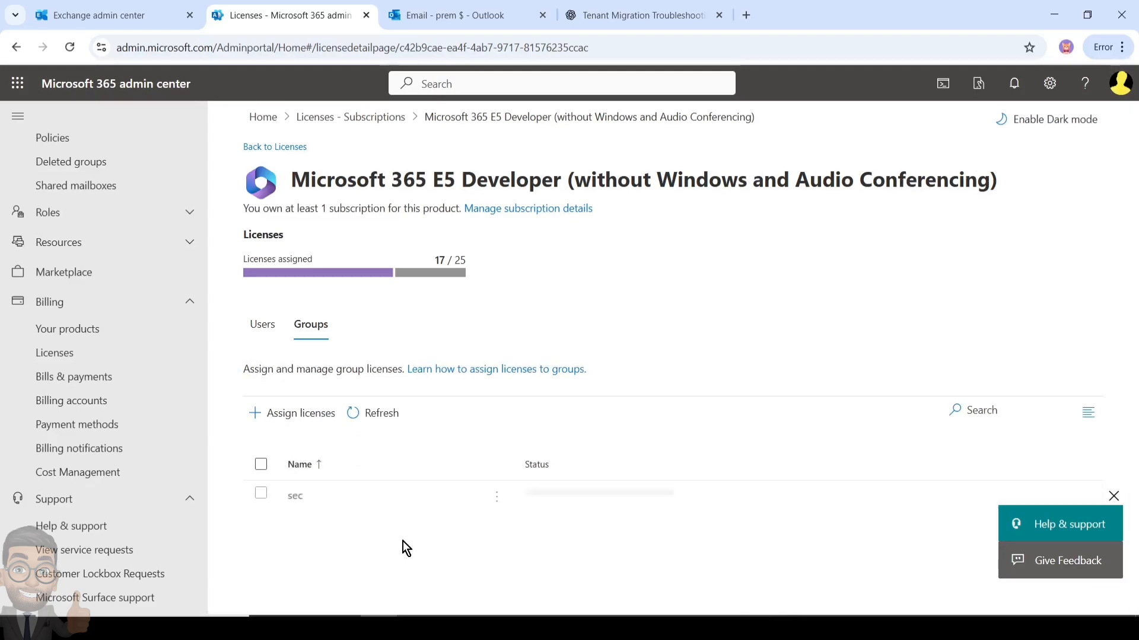
left_click(368, 412)
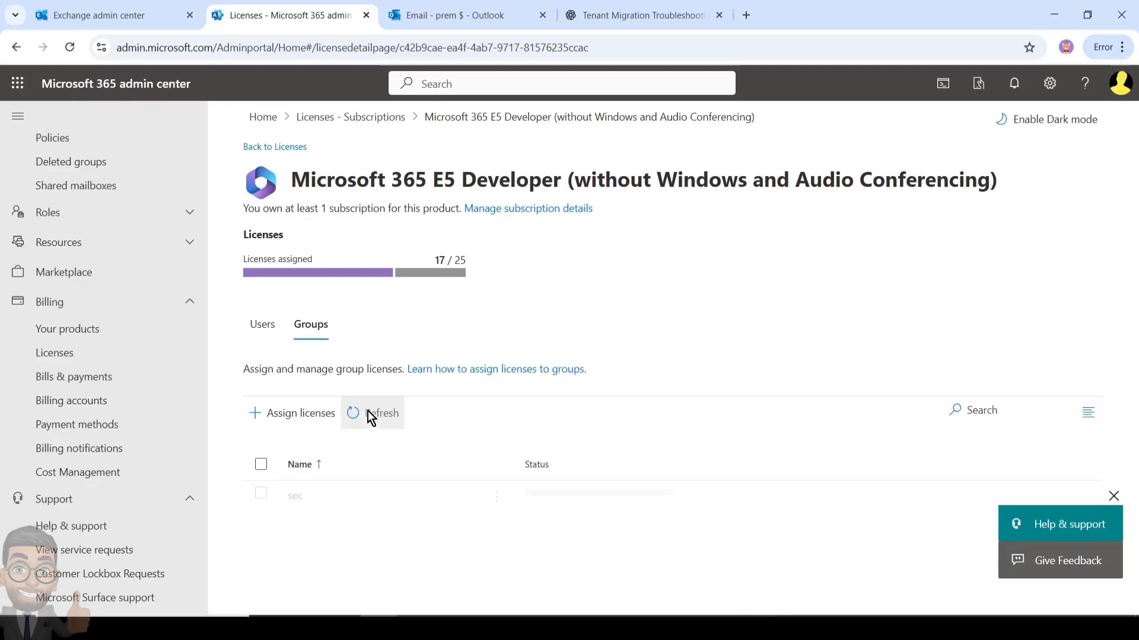
left_click(378, 421)
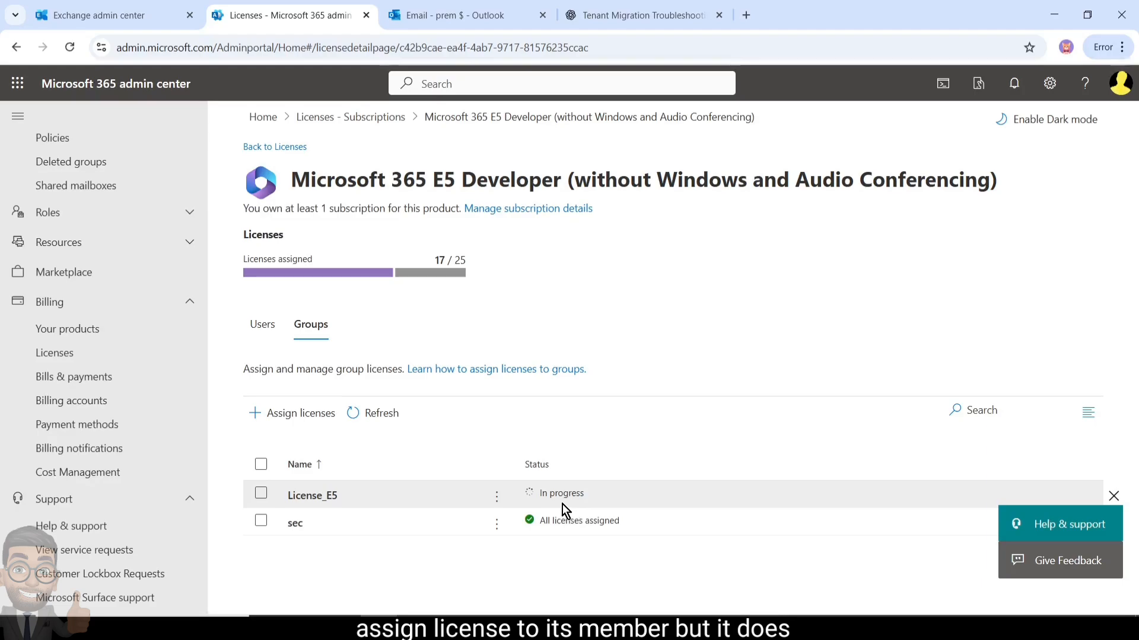
left_click(382, 411)
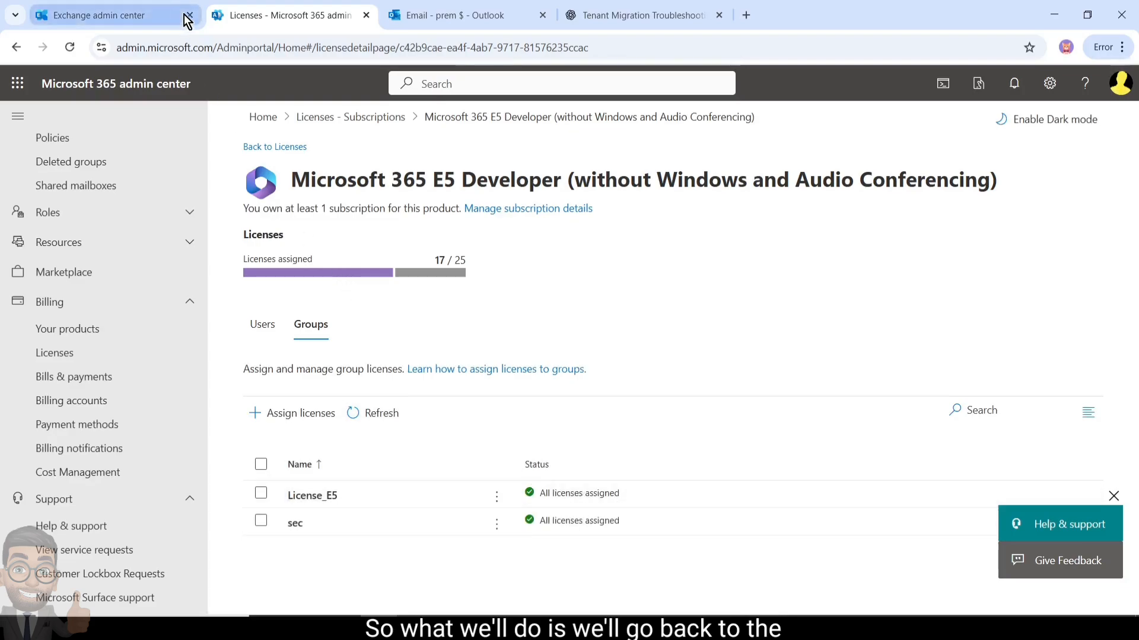
scroll(86, 241, "up", 3)
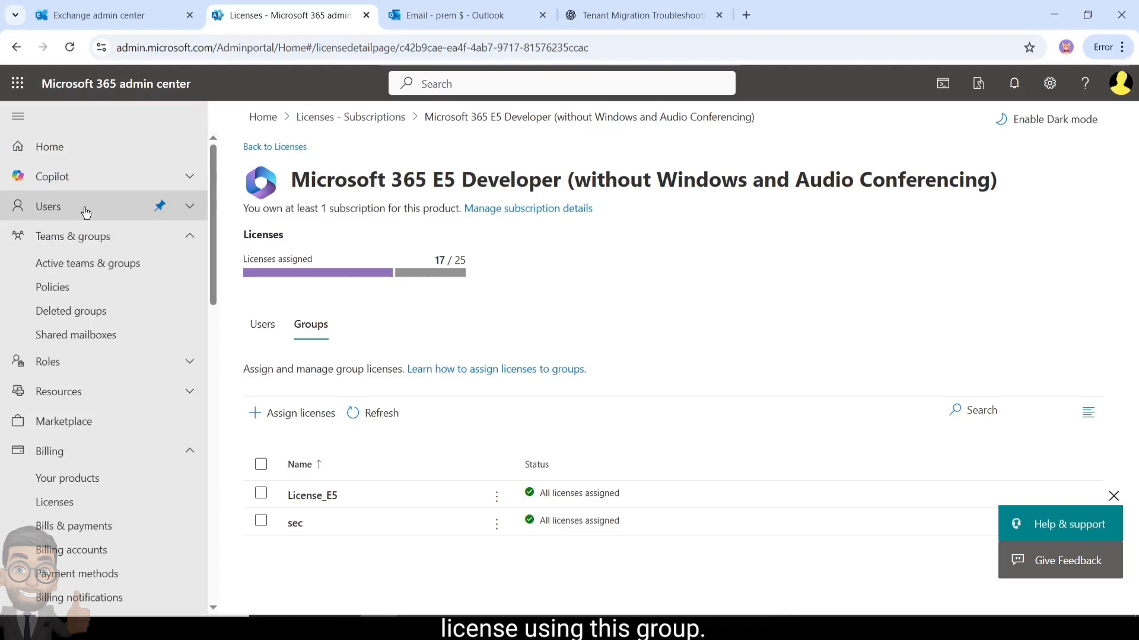
left_click(85, 212)
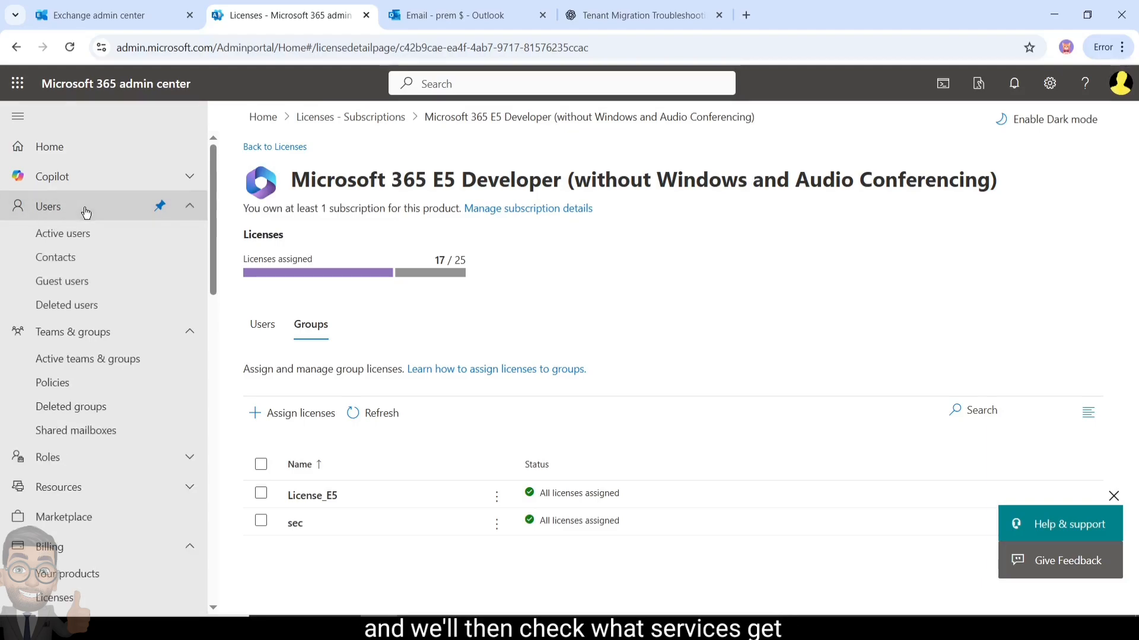
Show the group memberships of user abc from the Active users list
left_click(82, 237)
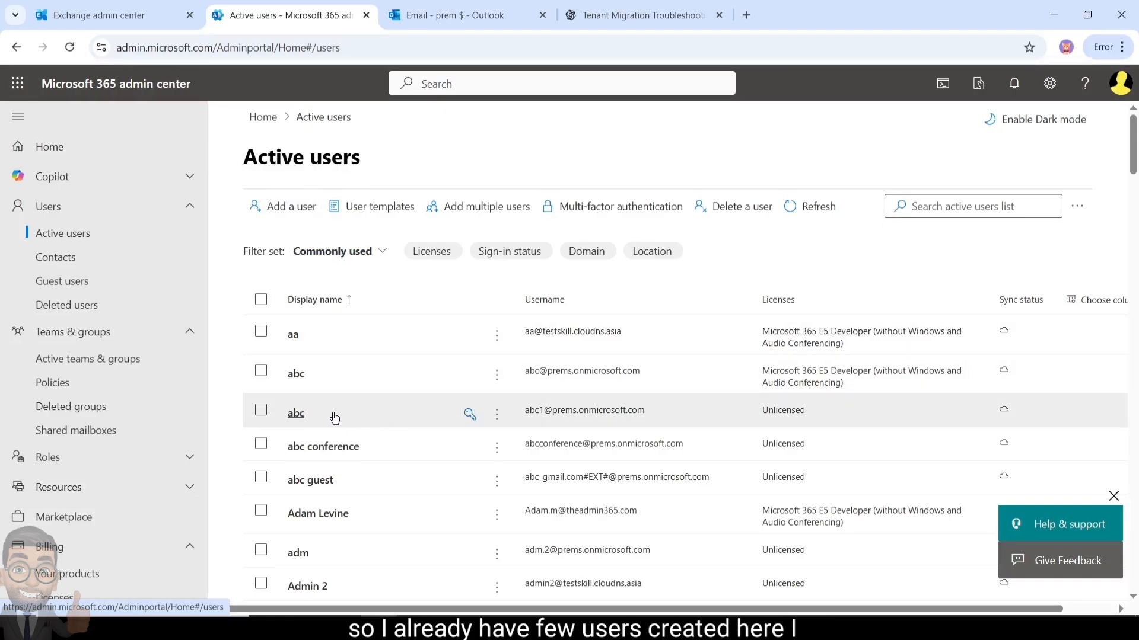
left_click(295, 415)
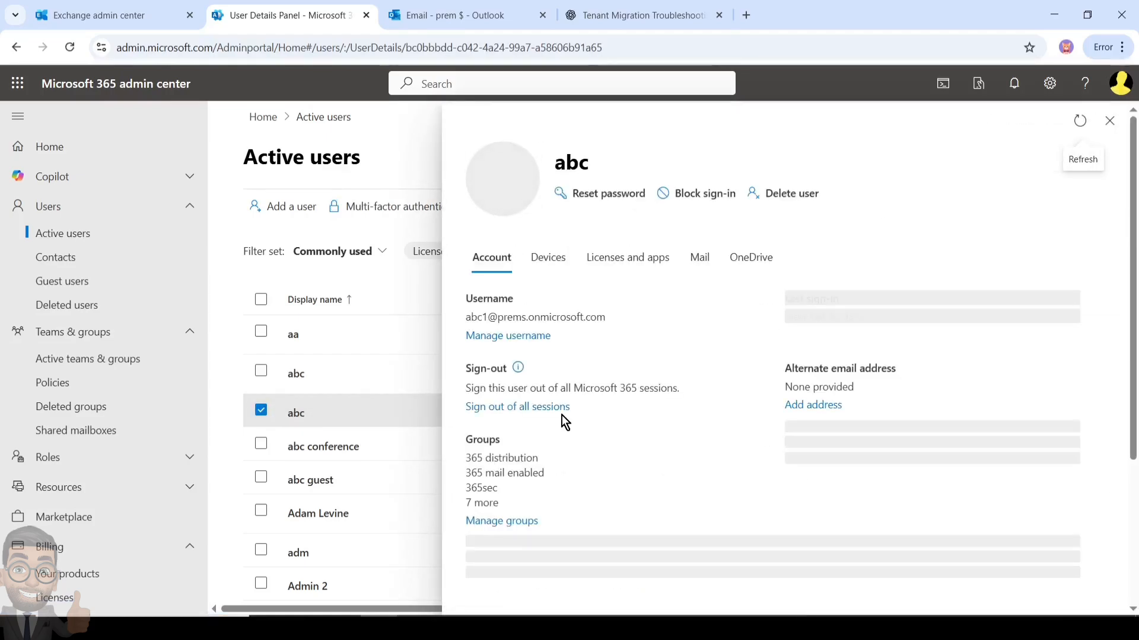
scroll(536, 480, "down", 2)
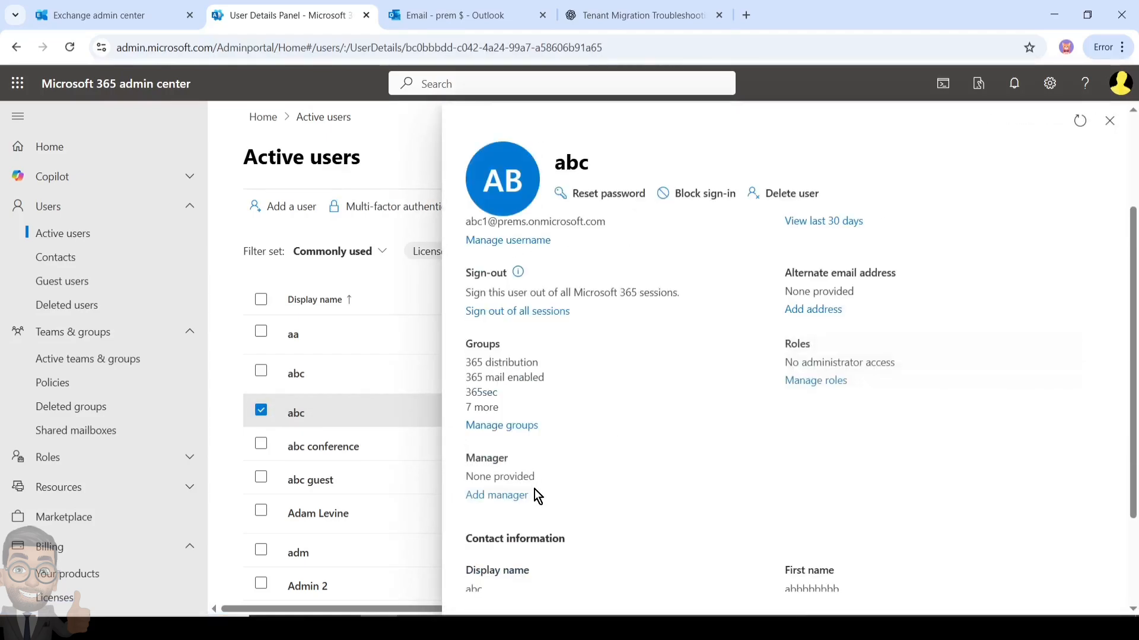
left_click(509, 426)
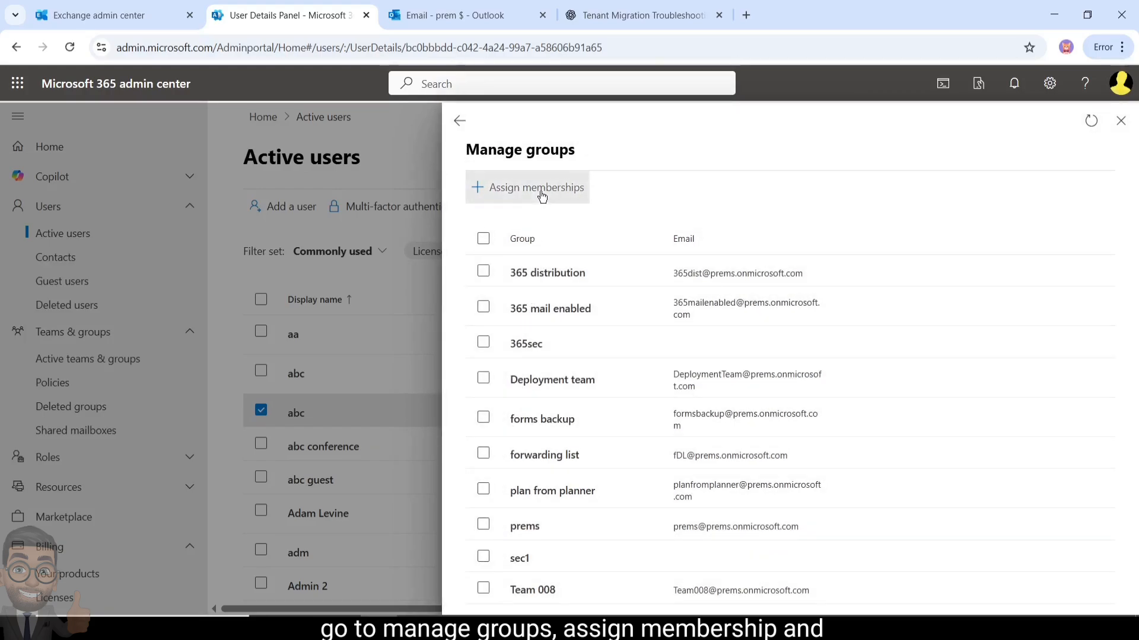
Add abc to License_E5 via a 'lic' search, refresh memberships, and return to abc's details
left_click(542, 195)
left_click(542, 188)
type("license")
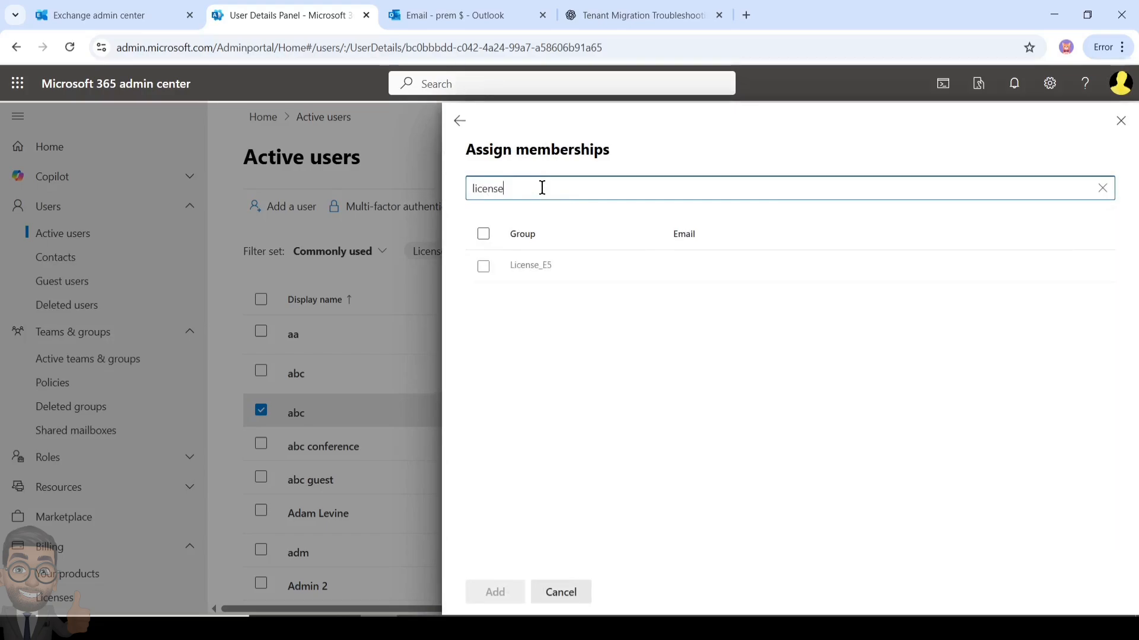
left_click(482, 266)
left_click(482, 267)
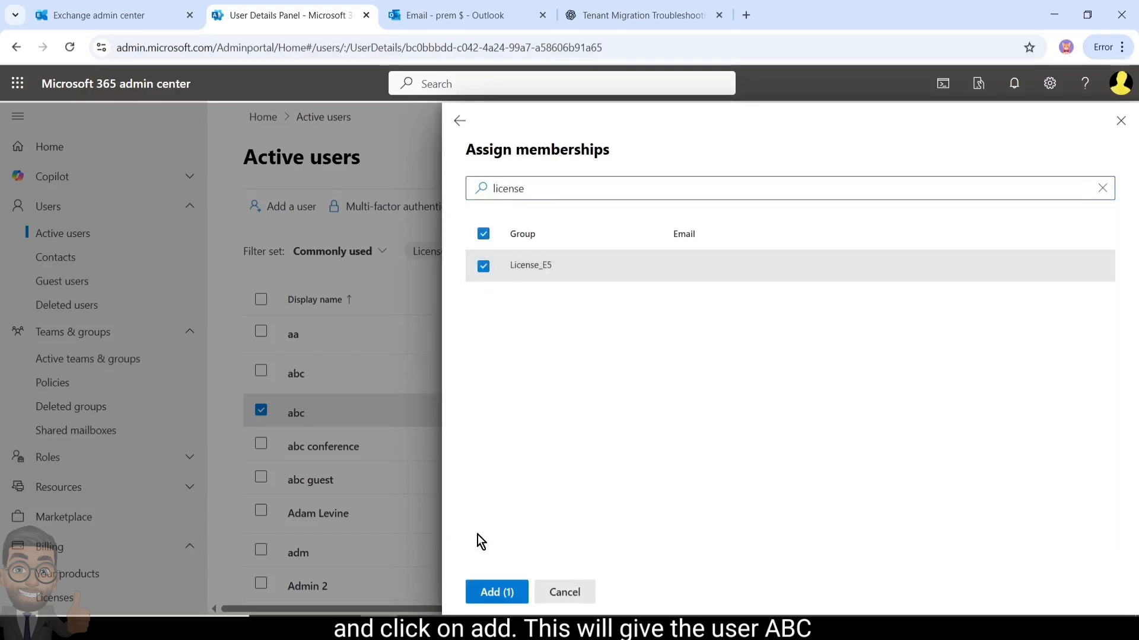
left_click(484, 592)
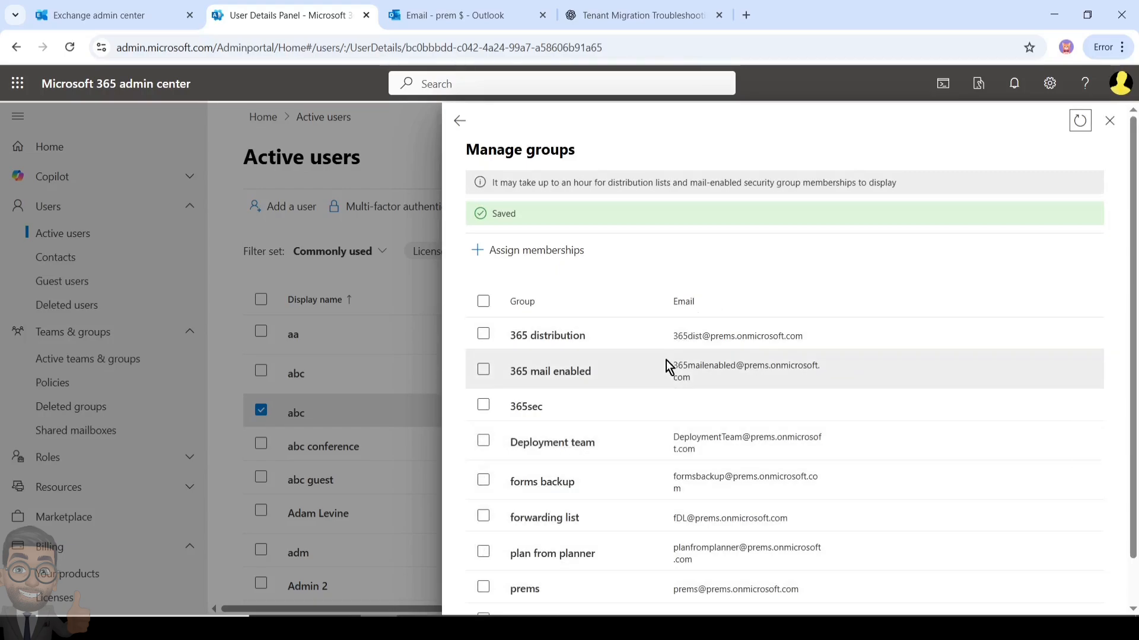
scroll(665, 374, "down", 1)
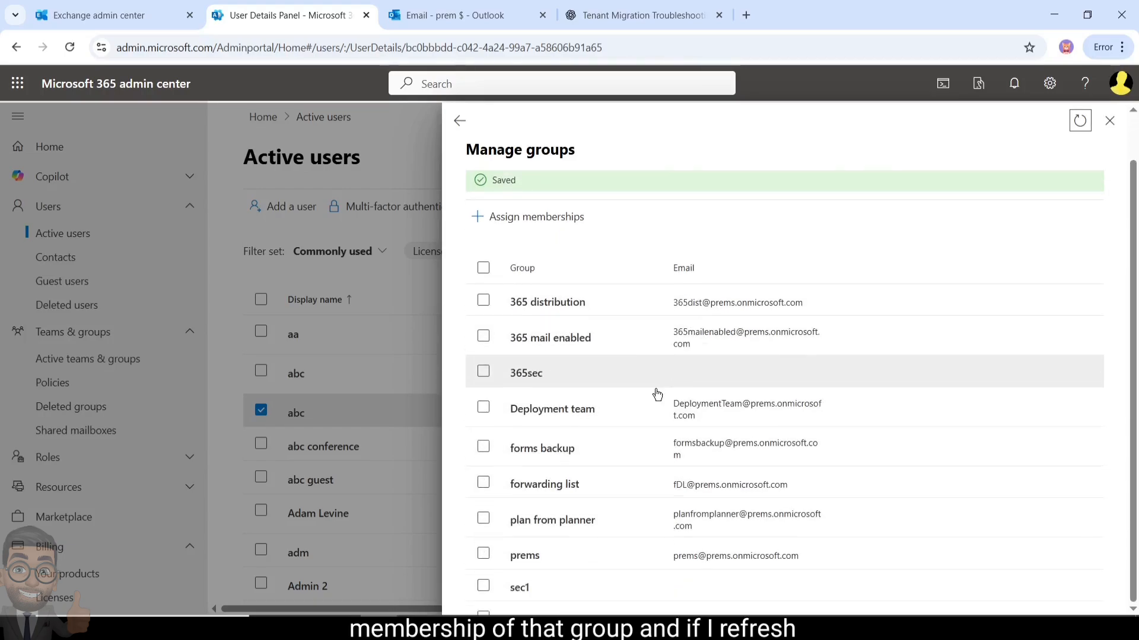
left_click(1079, 120)
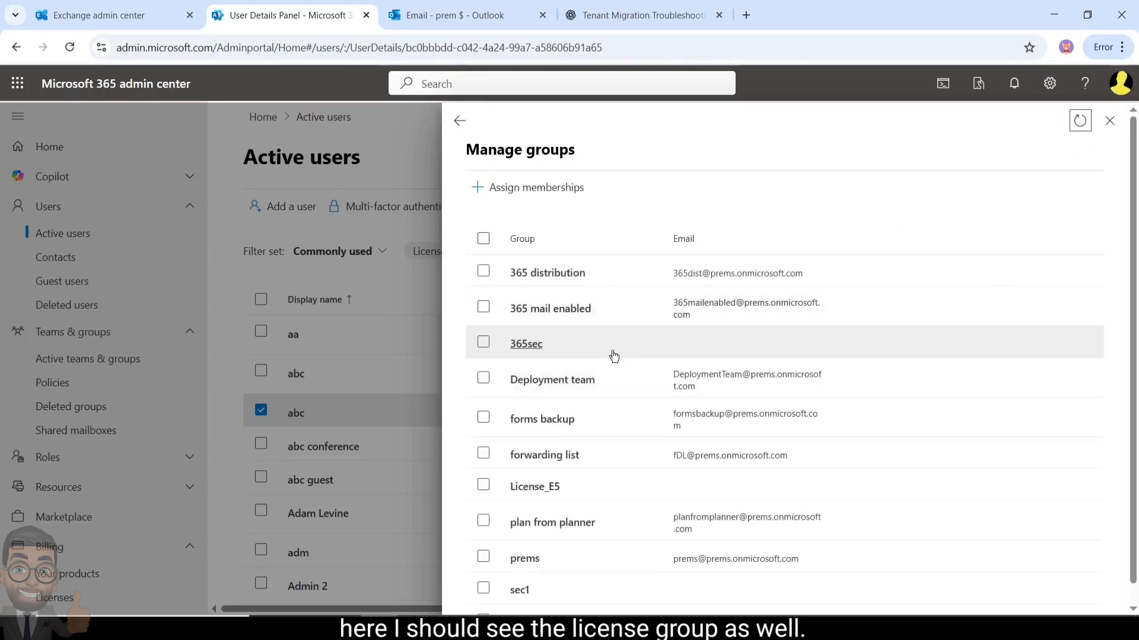
scroll(606, 393, "down", 1)
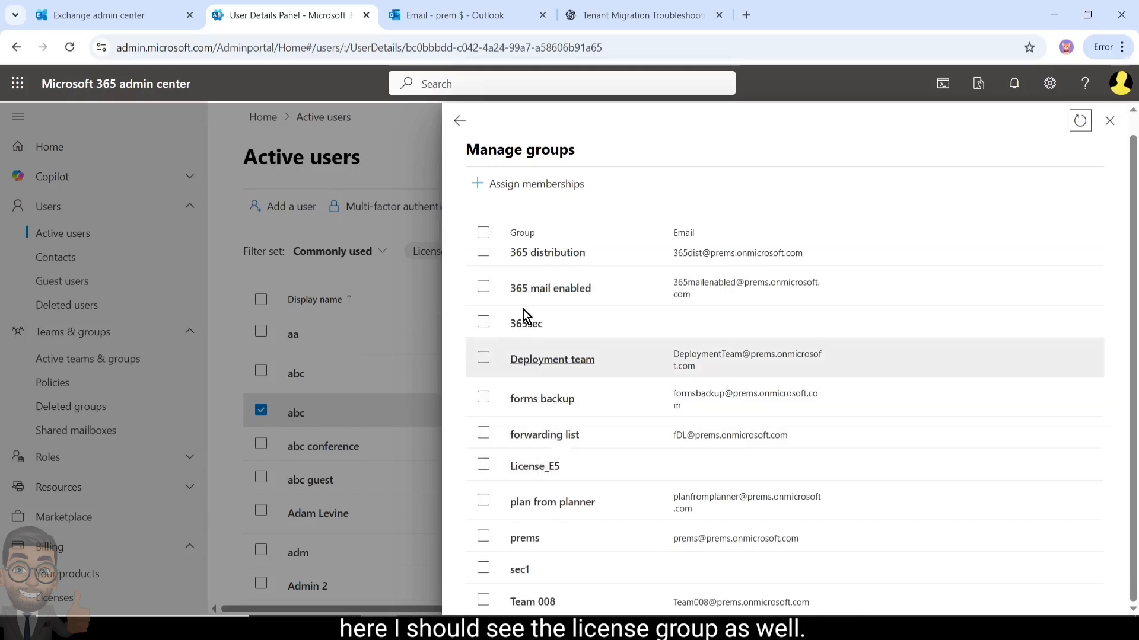
left_click(459, 121)
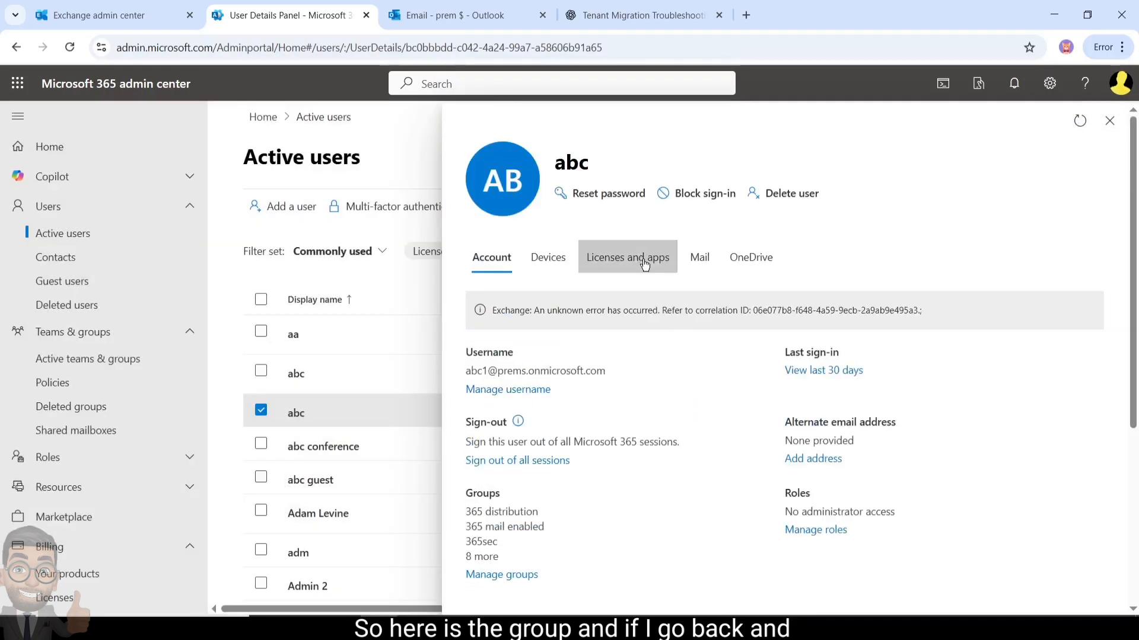
Refresh abc's Licenses and apps until Microsoft 365 E5 Developer shows as assigned
left_click(597, 268)
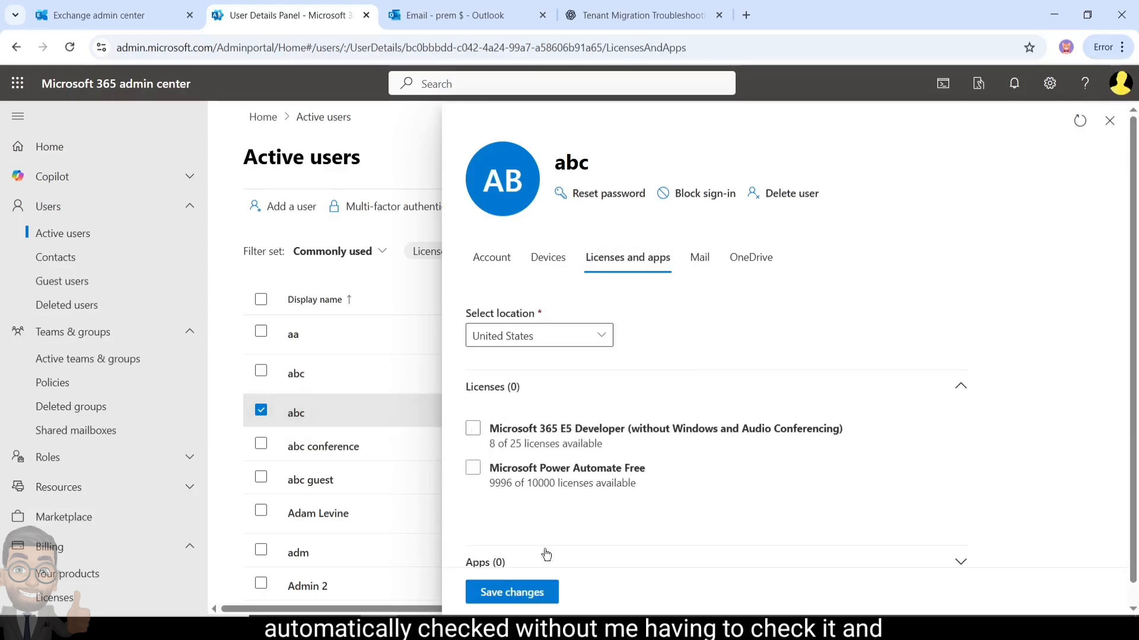
left_click(1080, 124)
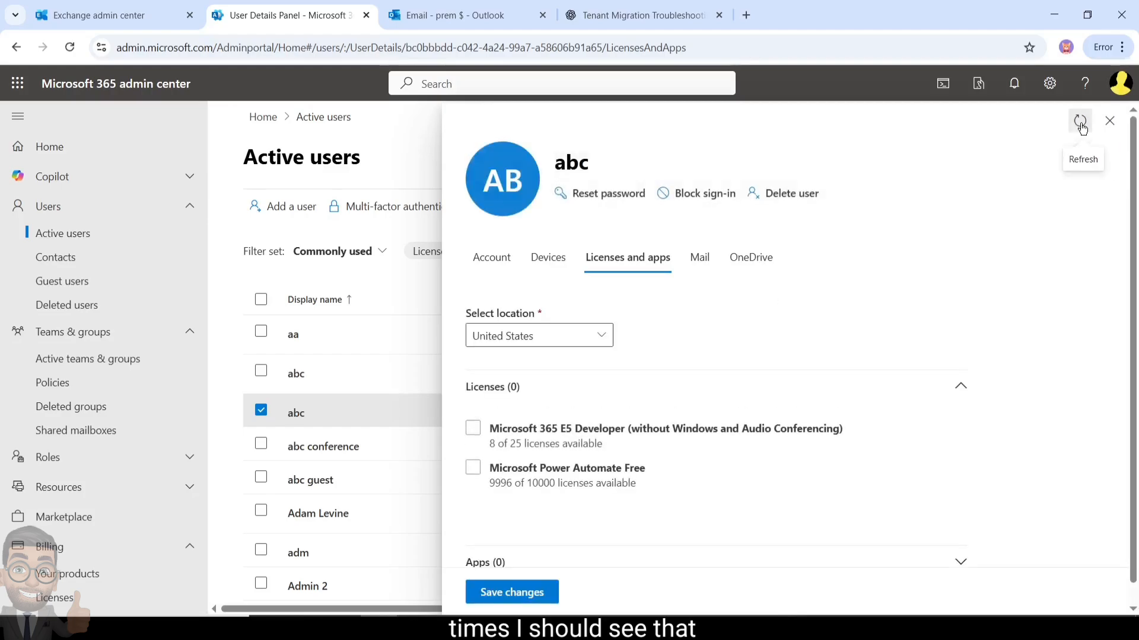
left_click(1081, 123)
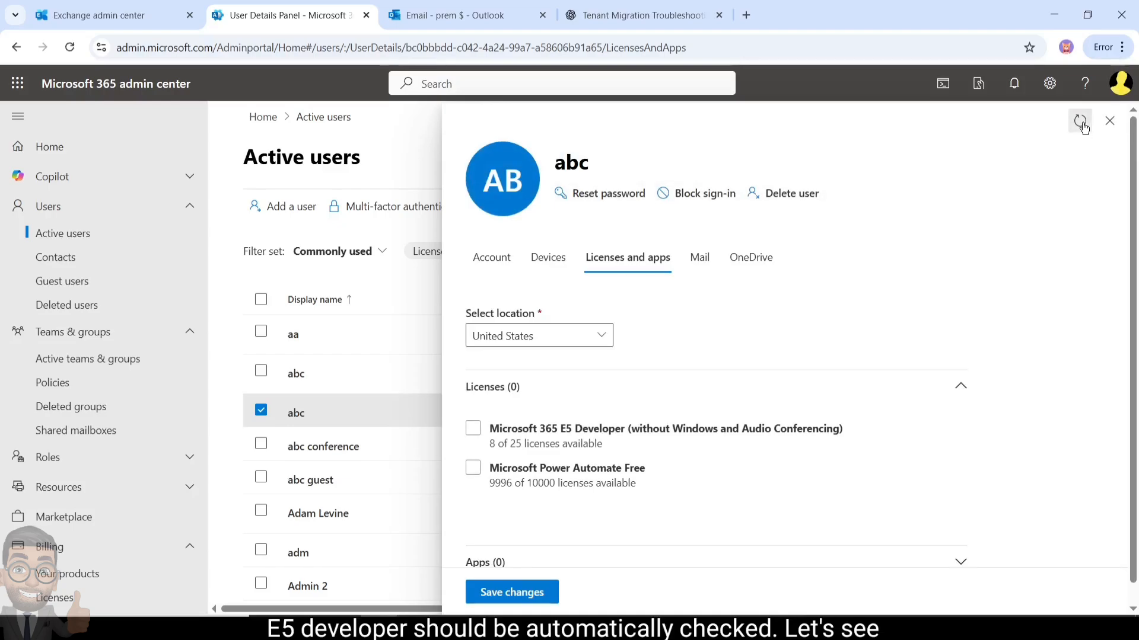
left_click(1082, 126)
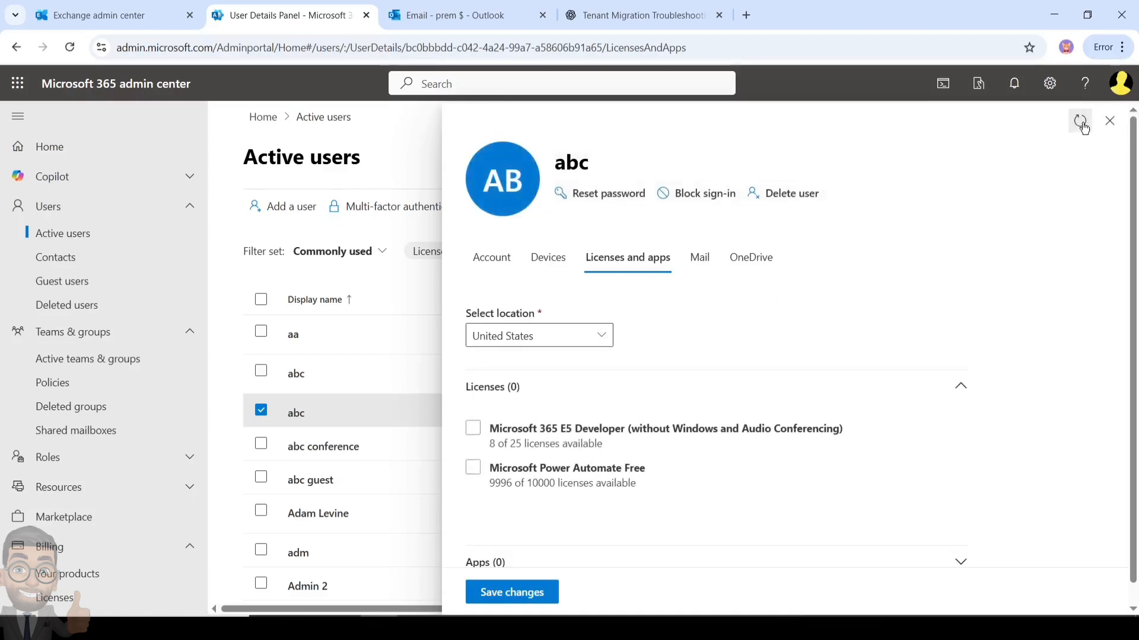
left_click(1082, 126)
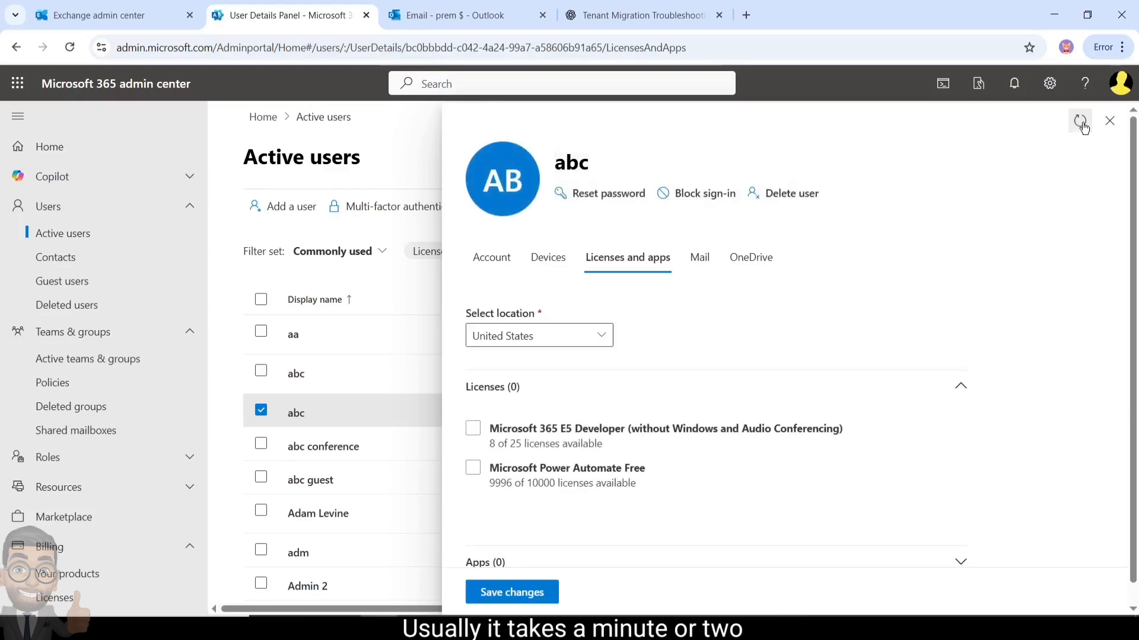
left_click(1083, 126)
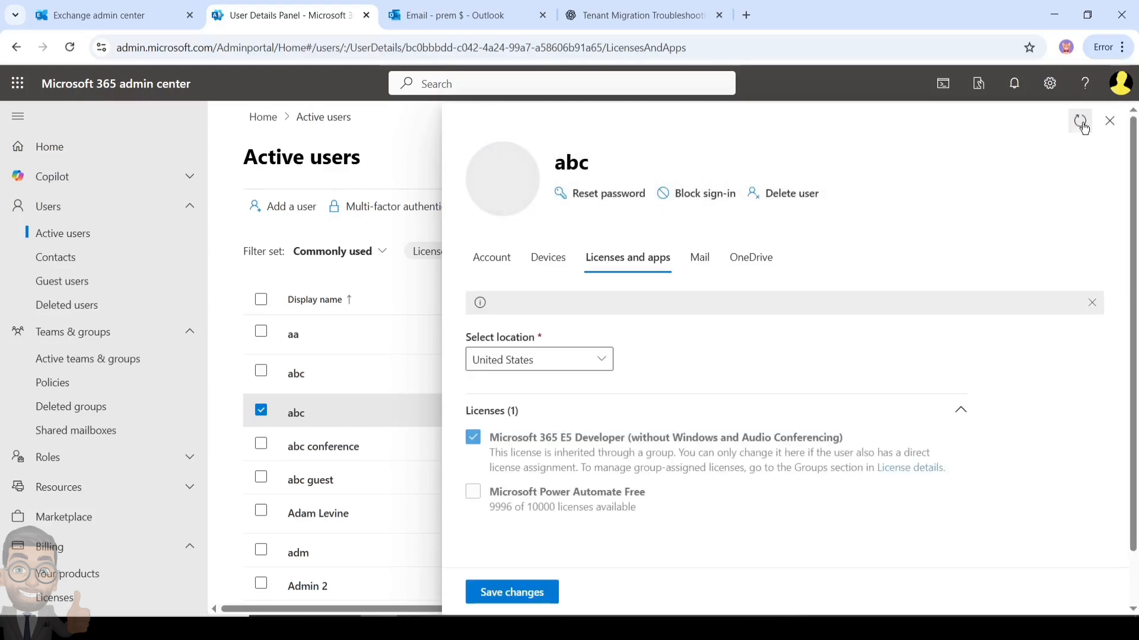
Uncheck Microsoft 365 E5 Developer for abc and save, getting a group-inheritance error
scroll(692, 442, "down", 2)
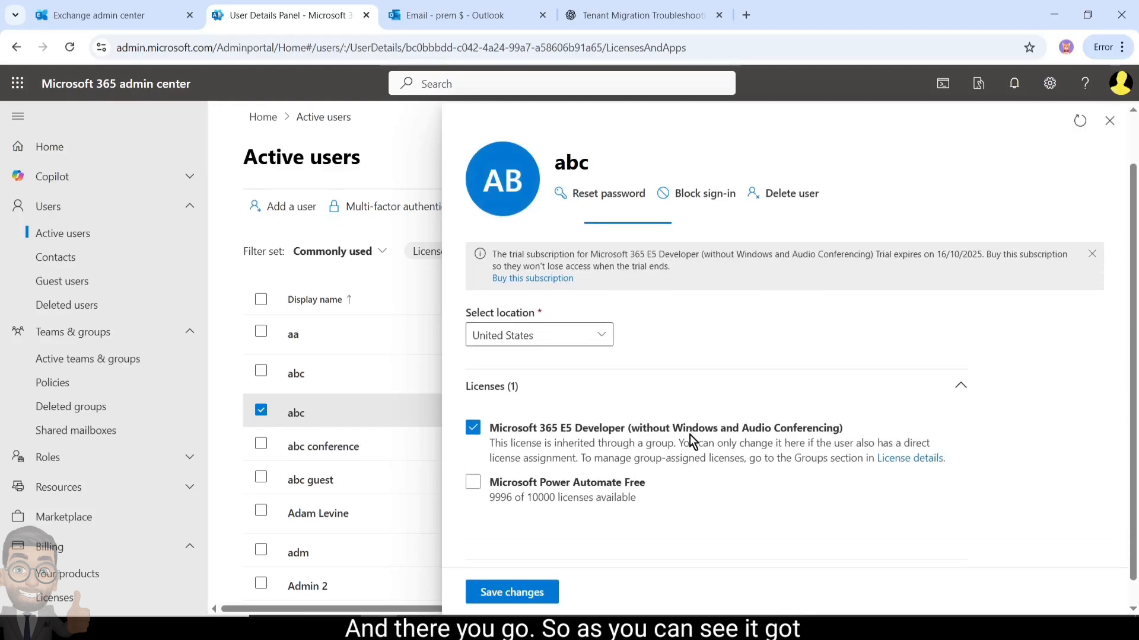
scroll(689, 435, "down", 1)
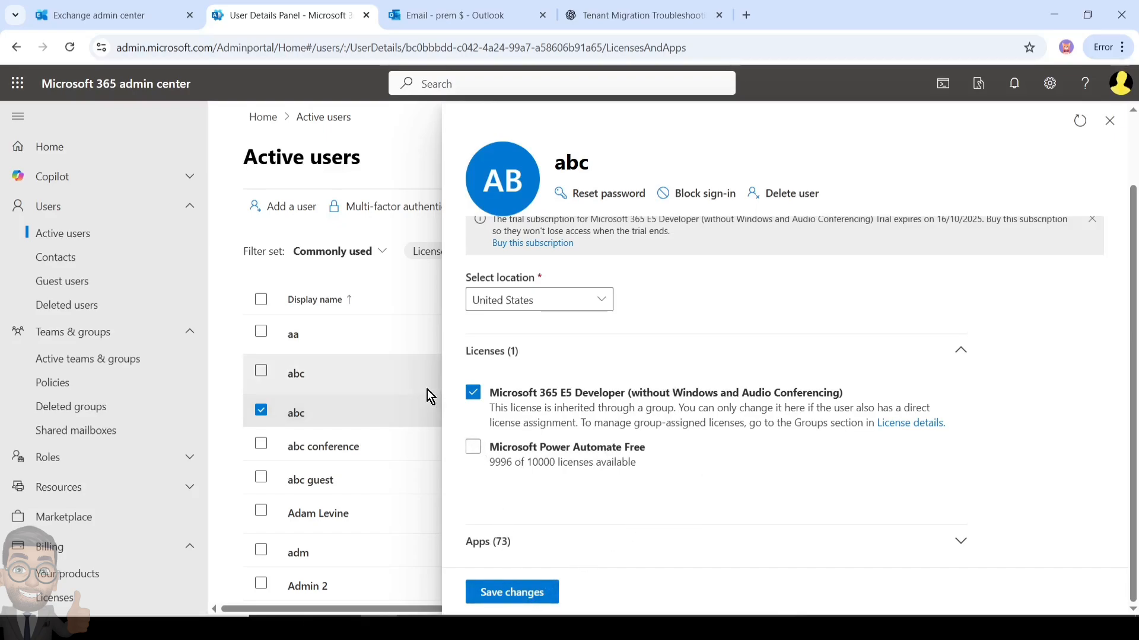
left_click(479, 392)
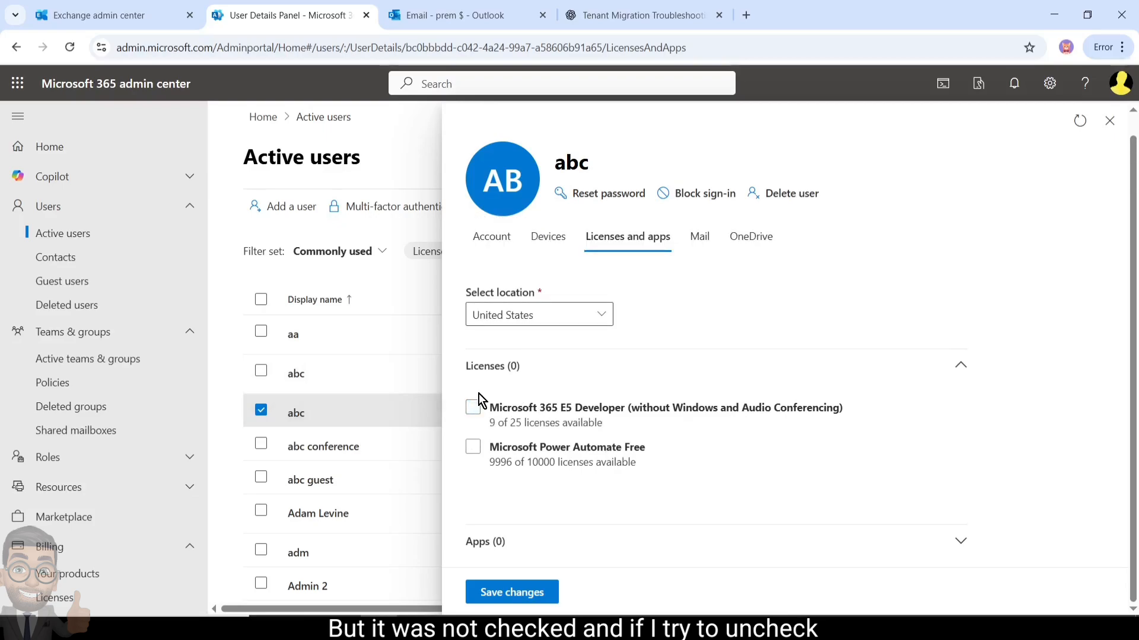
left_click(524, 593)
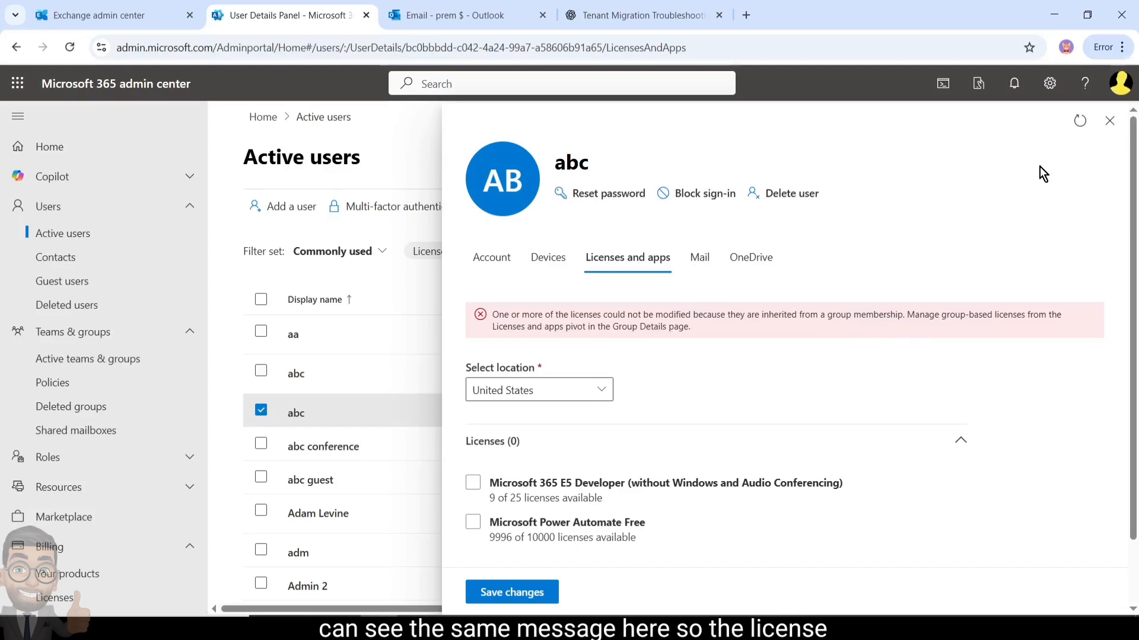
Refresh abc's details and scroll through Apps (73) to confirm the RETIRED apps remain off
left_click(1084, 131)
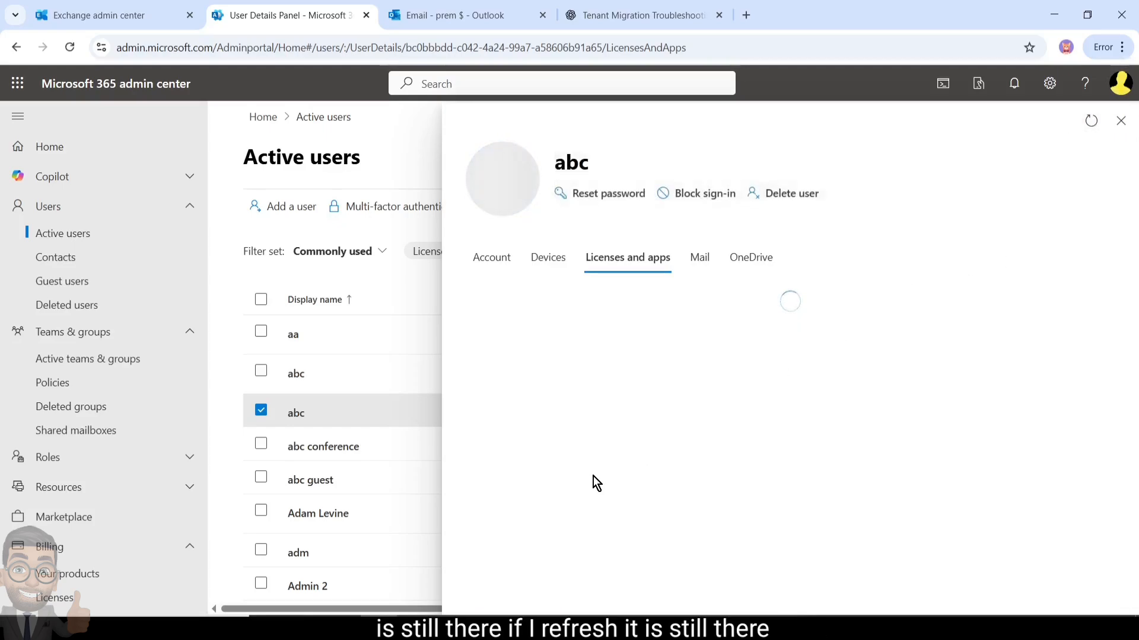
scroll(684, 482, "down", 2)
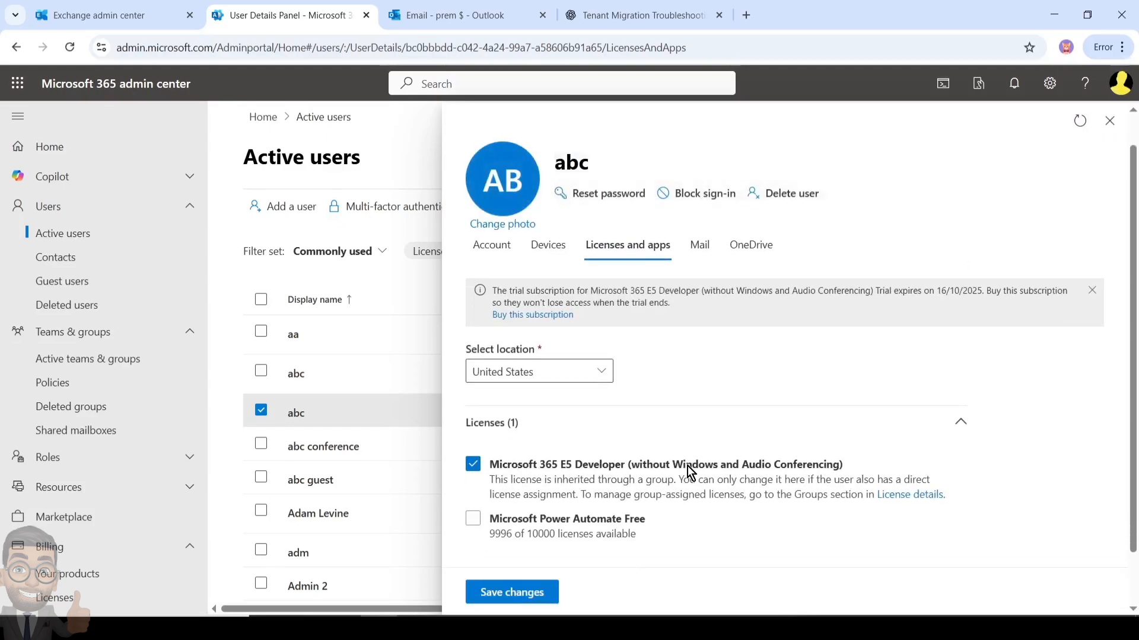
left_click(672, 546)
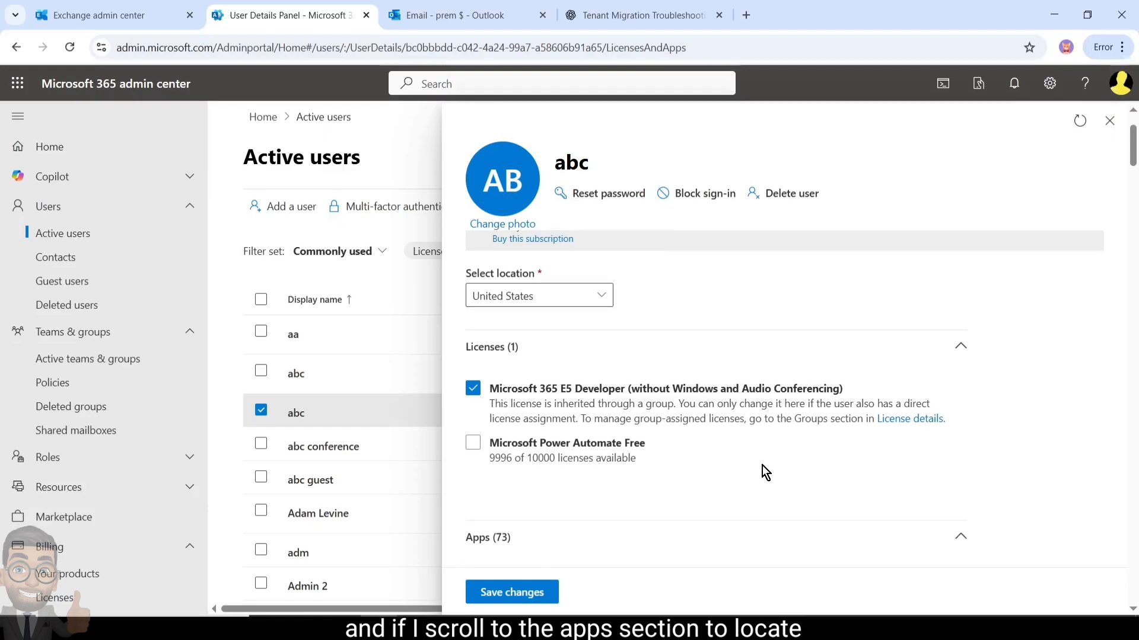
scroll(762, 465, "down", 5)
scroll(759, 475, "down", 15)
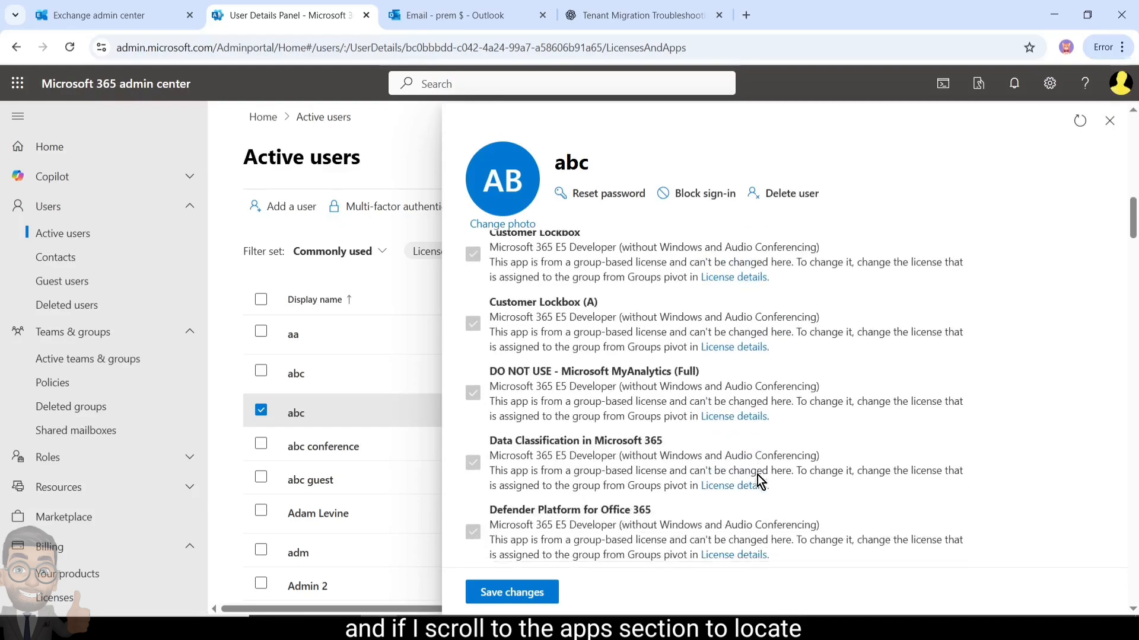
scroll(756, 475, "down", 10)
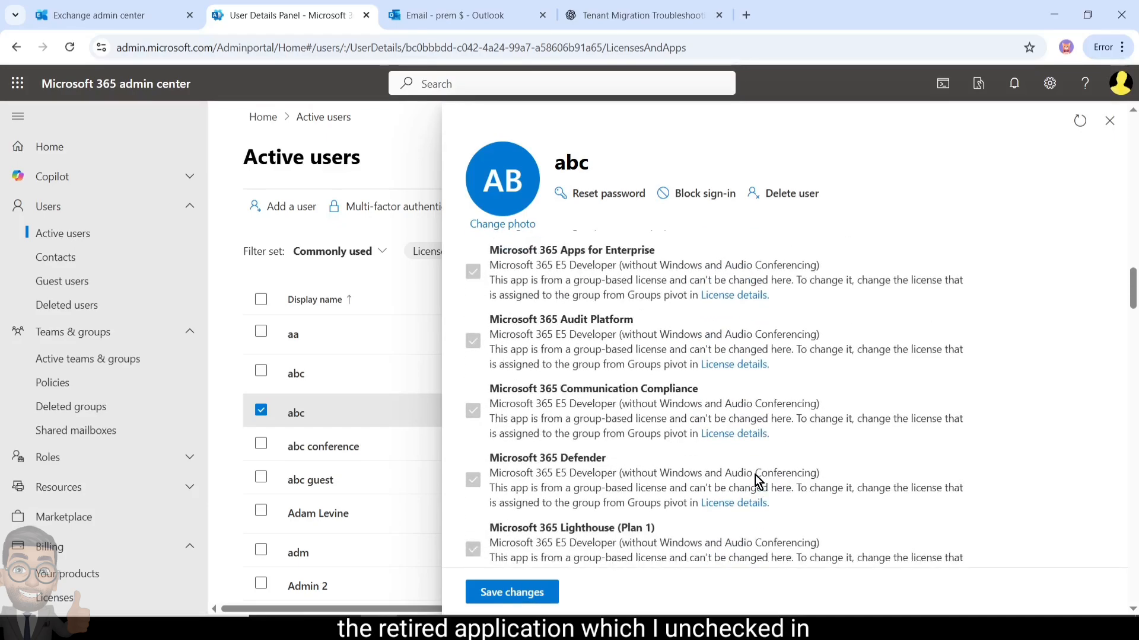
scroll(753, 478, "down", 12)
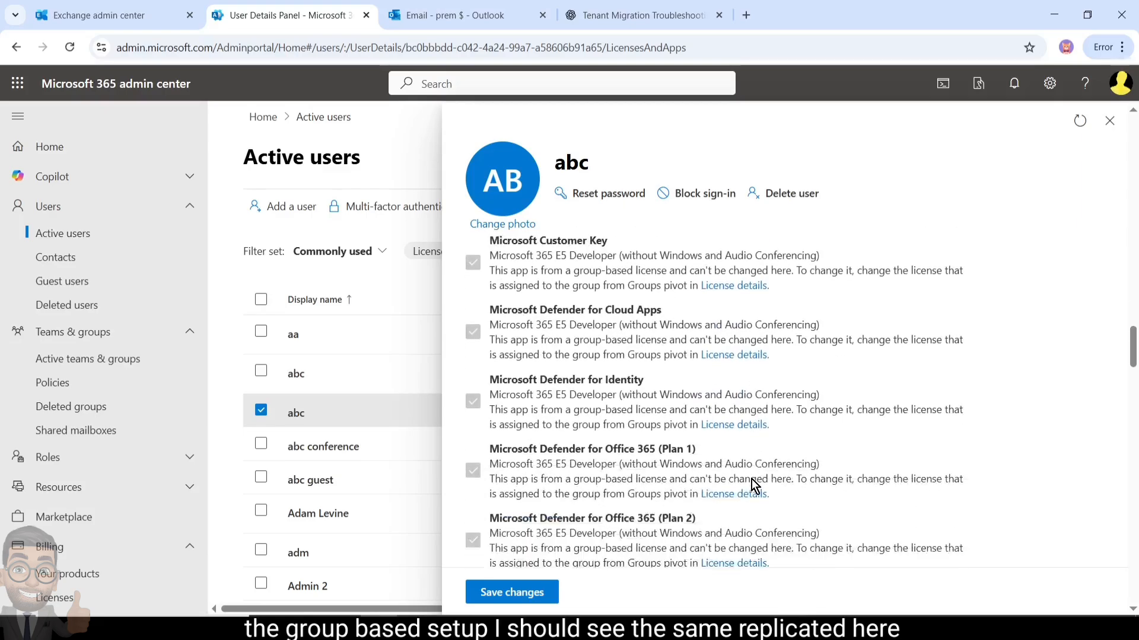
scroll(752, 480, "down", 10)
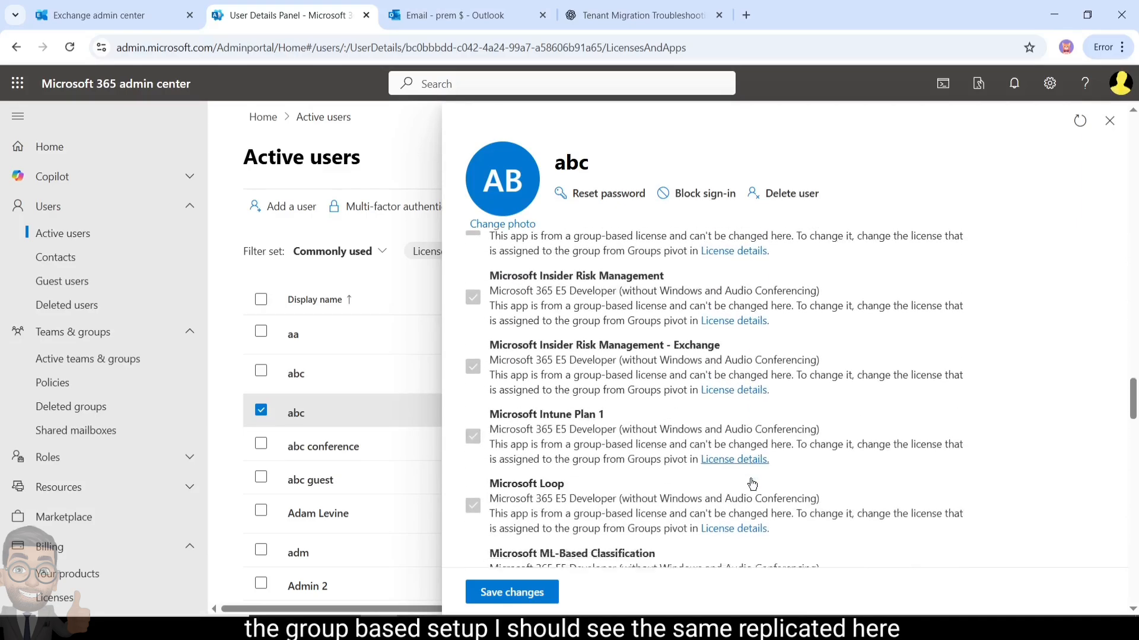
scroll(750, 480, "down", 12)
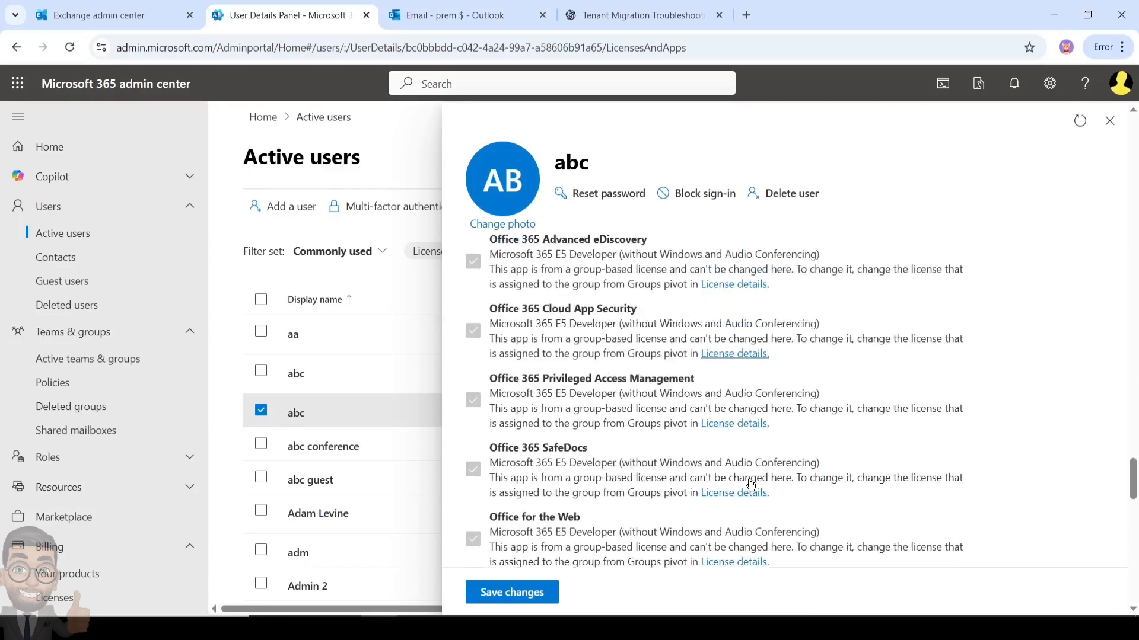
scroll(749, 481, "down", 10)
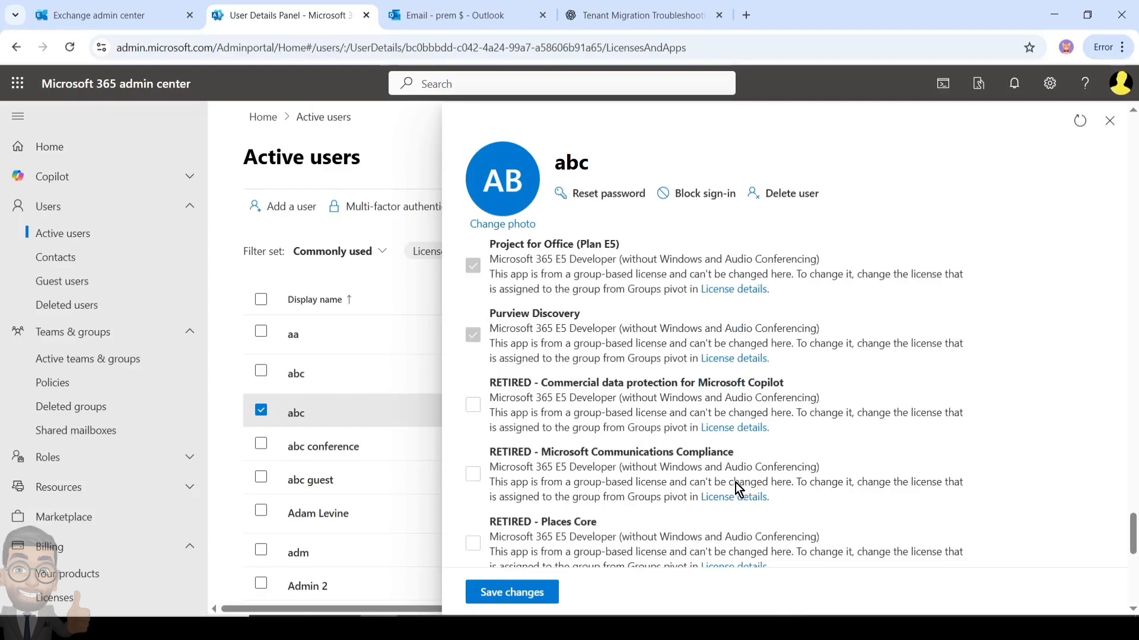
scroll(592, 435, "down", 1)
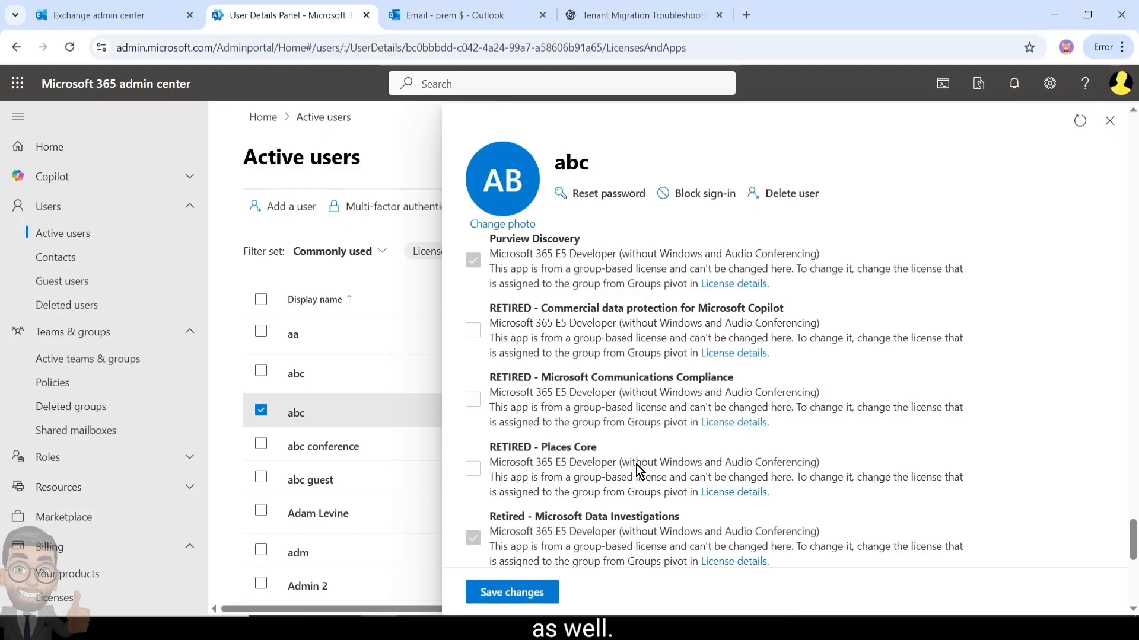
scroll(636, 465, "down", 5)
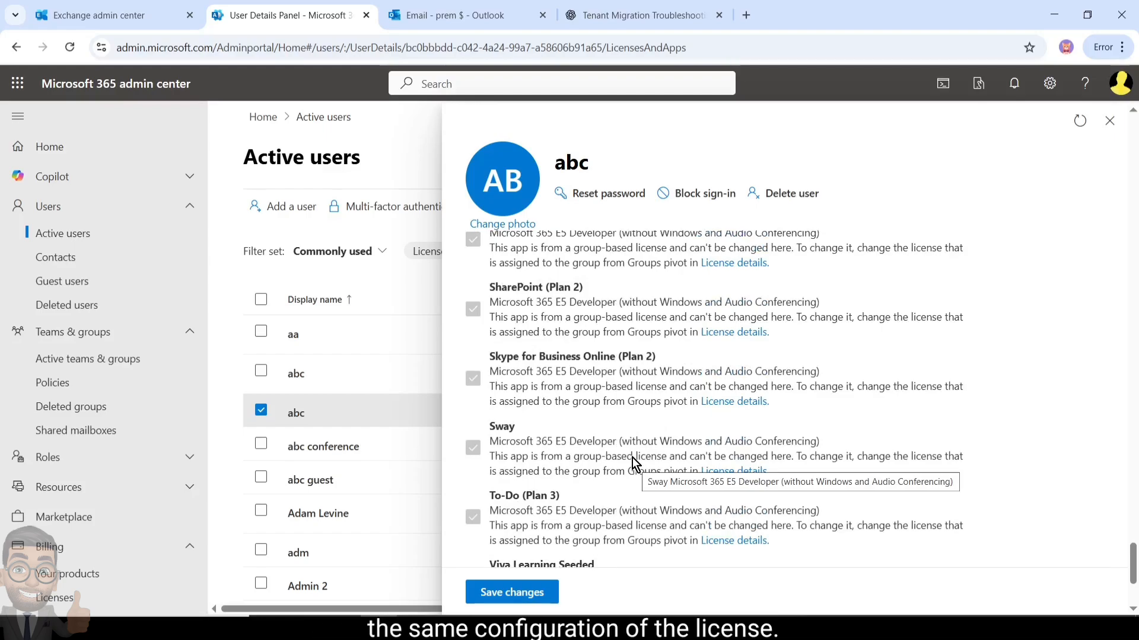
scroll(631, 457, "up", 5)
scroll(631, 457, "up", 2)
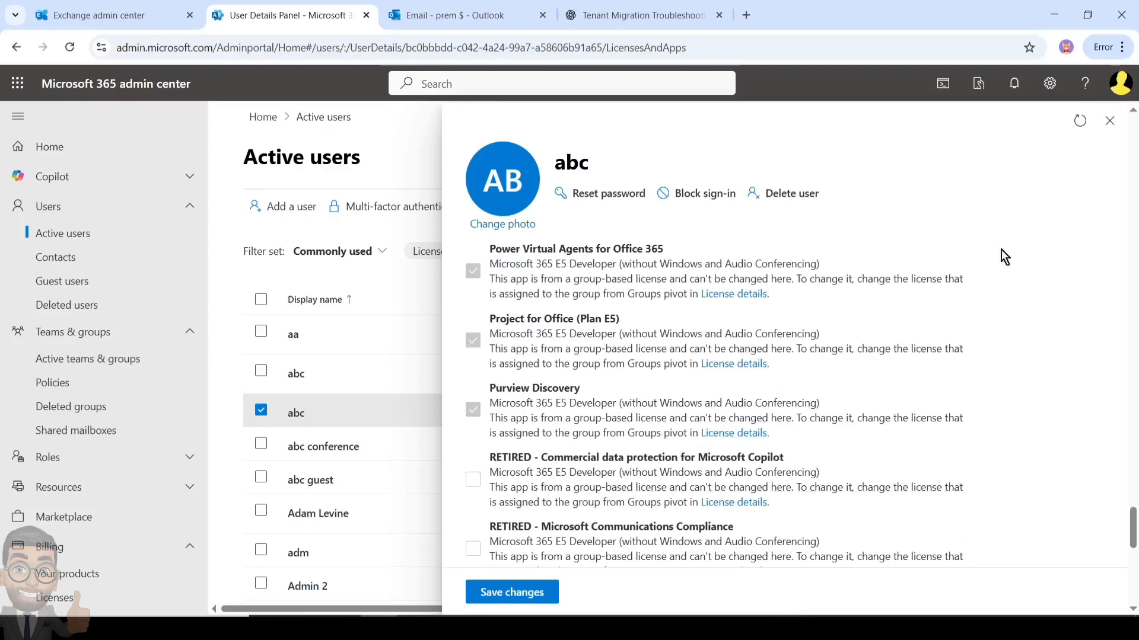
scroll(785, 350, "up", 4)
scroll(780, 364, "up", 15)
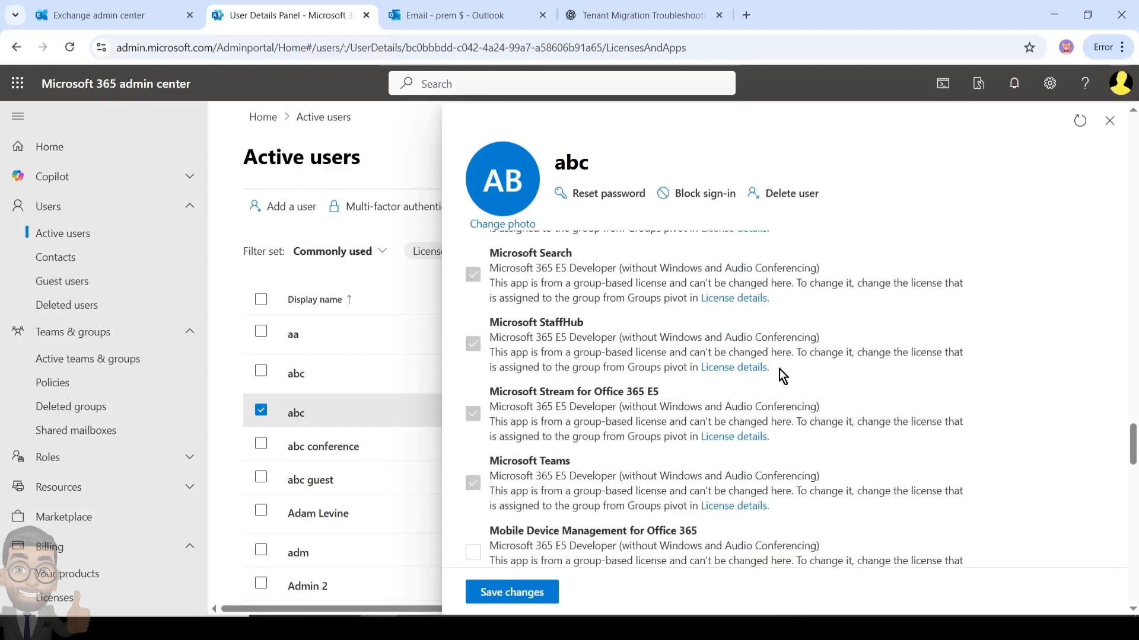
scroll(773, 377, "up", 10)
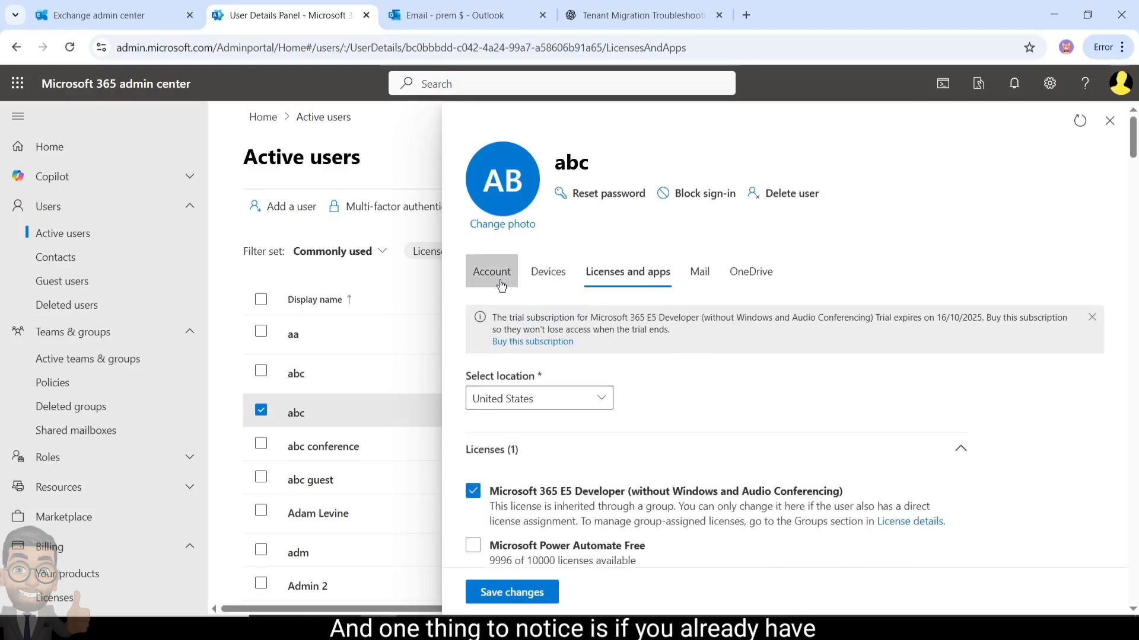
left_click(501, 285)
left_click(610, 281)
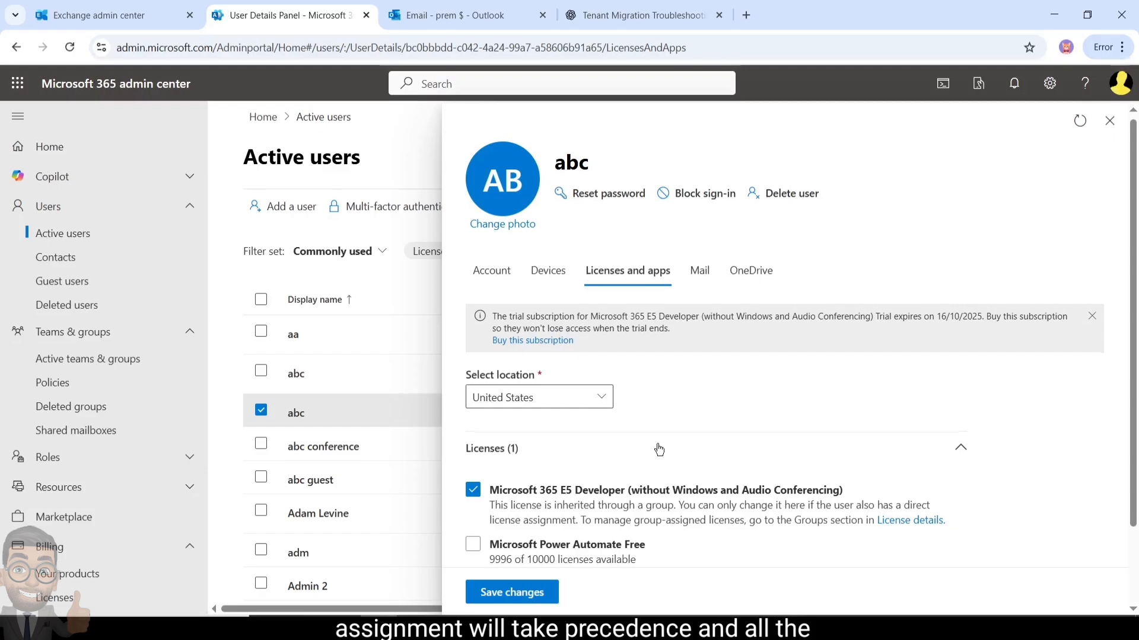
scroll(656, 448, "down", 2)
left_click(592, 540)
scroll(587, 516, "down", 5)
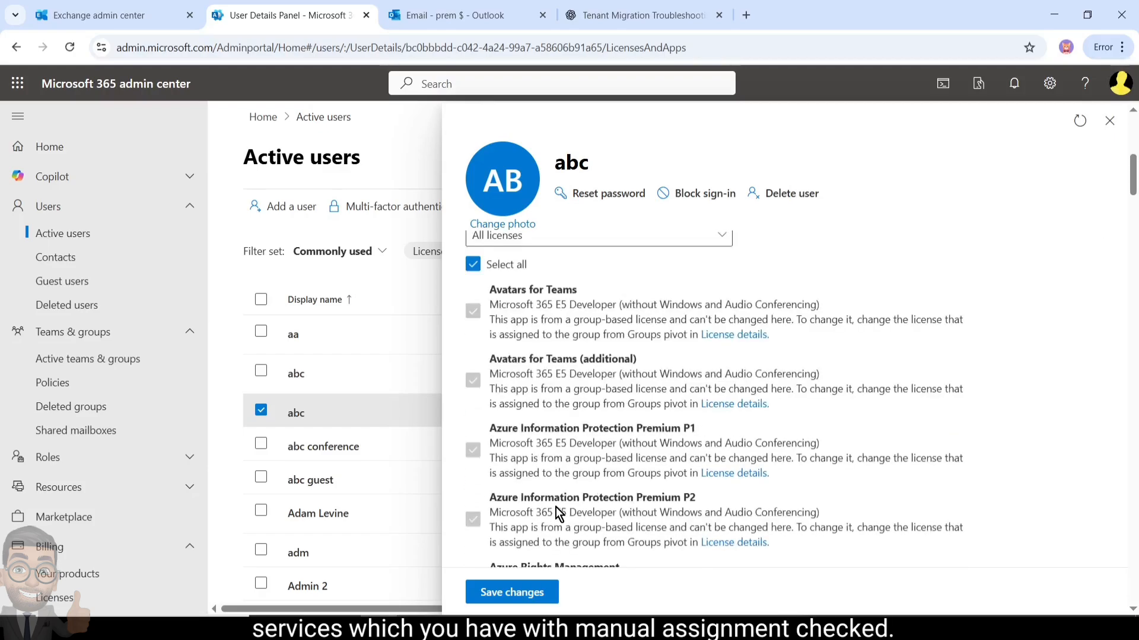
scroll(545, 444, "down", 8)
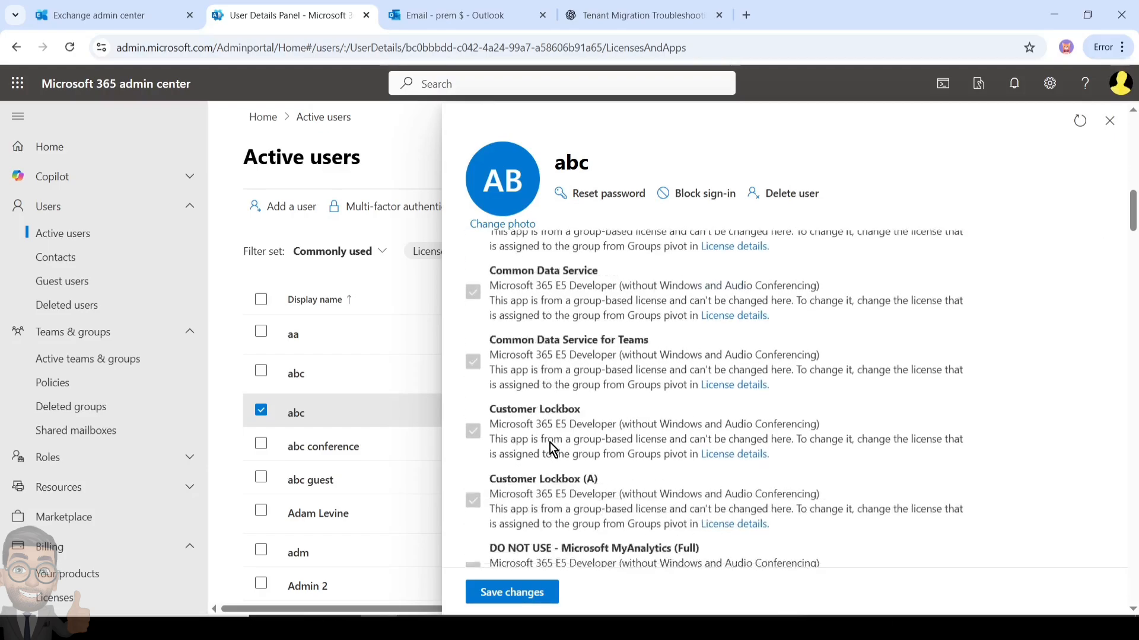
scroll(593, 457, "up", 10)
scroll(593, 457, "up", 5)
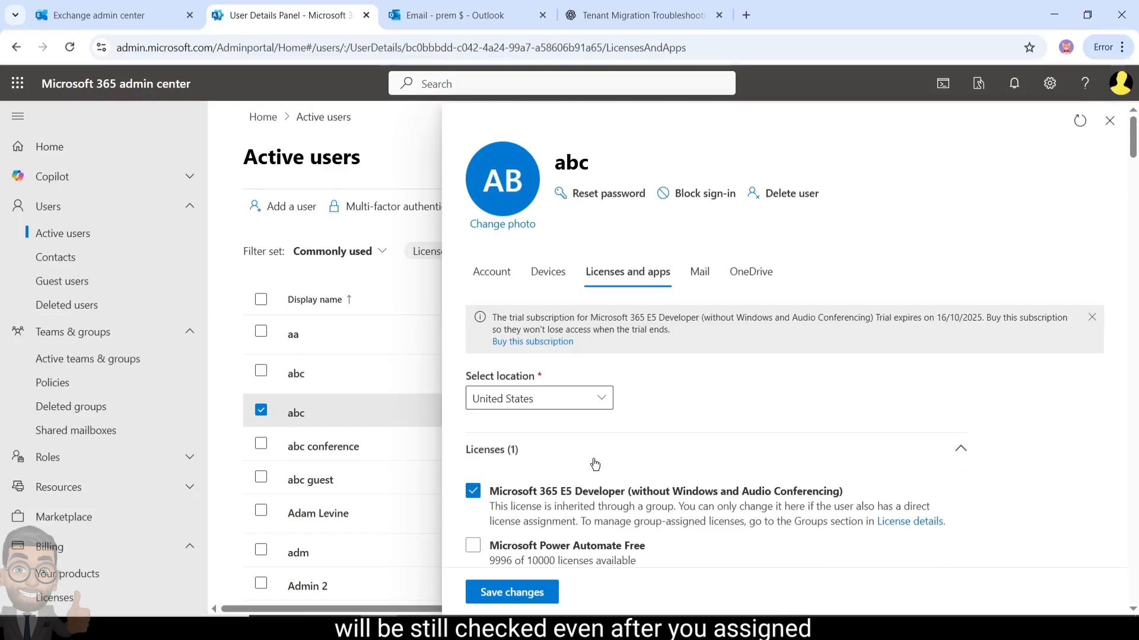